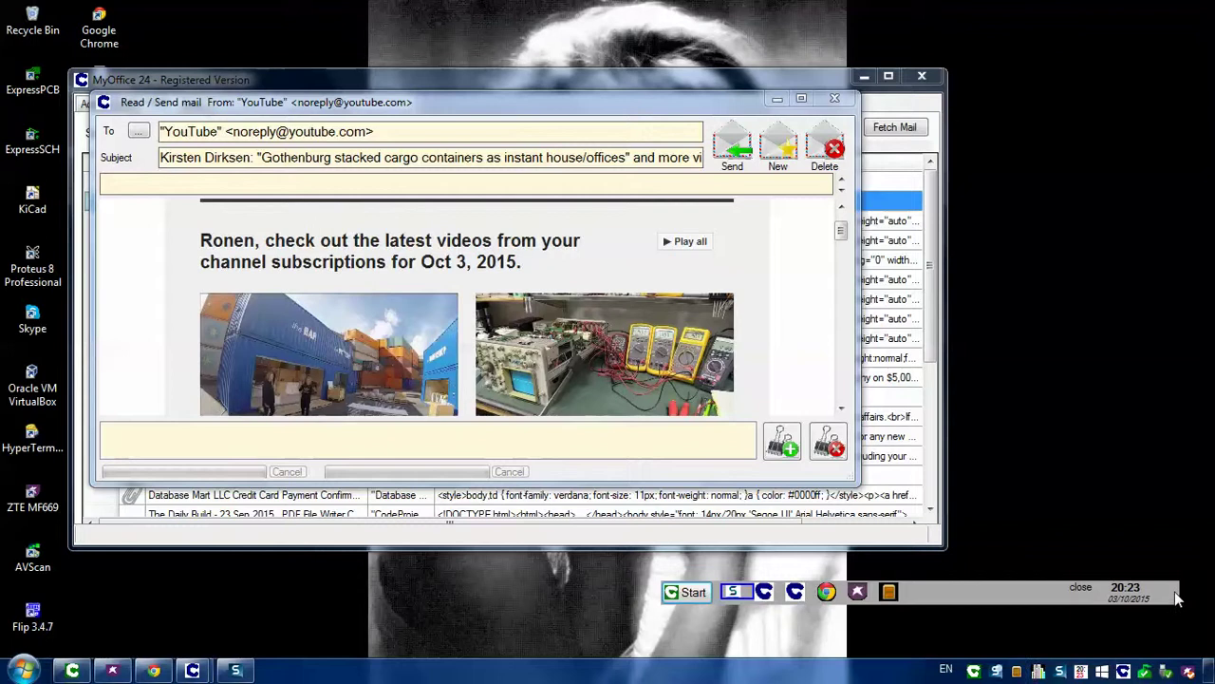
Move the floating launcher bar to the lower-left edge of the screen.
{"action": "left_click_drag", "start_coordinate": [1177, 603], "coordinate": [72, 665]}
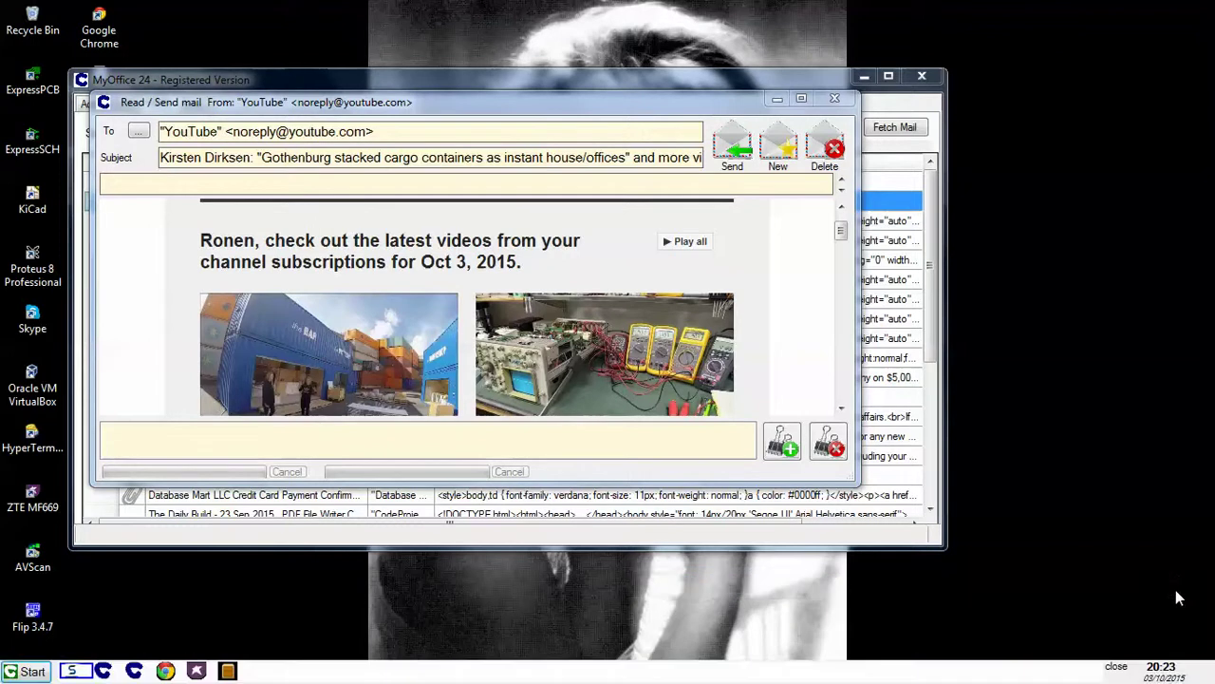
Launch the RS232 Terminal applet and connect to the modem on COM8 at 57600 baud.
{"action": "left_click", "coordinate": [26, 671]}
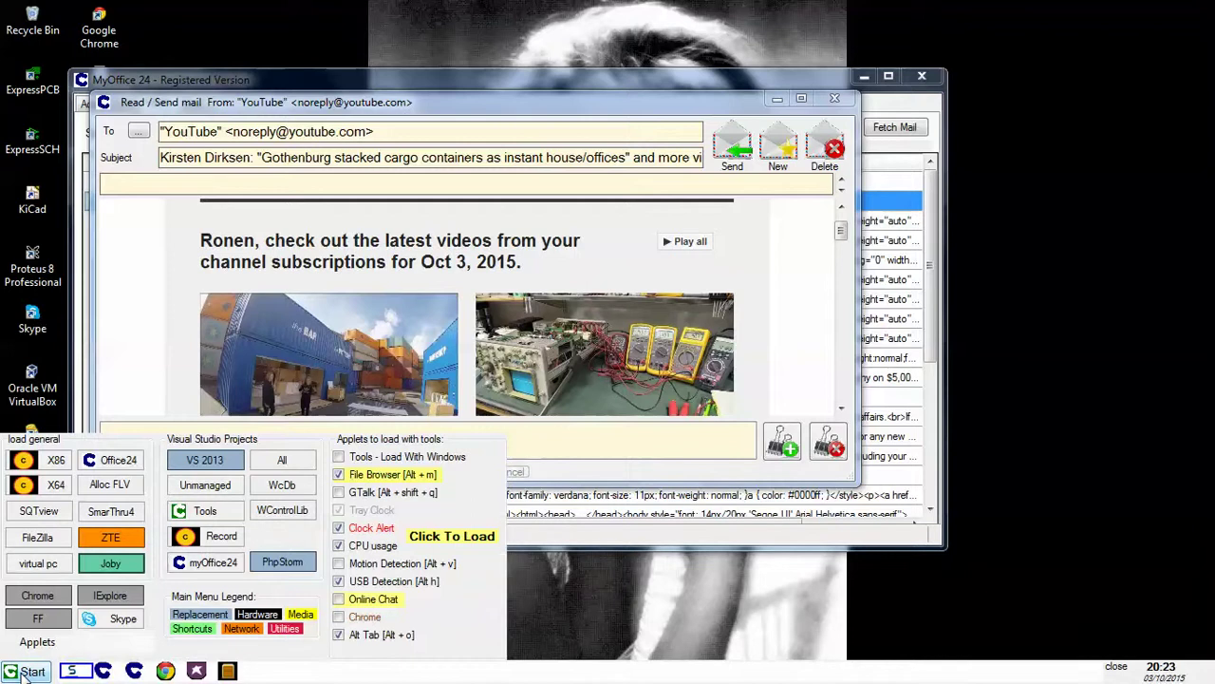
{"action": "left_click", "coordinate": [38, 642]}
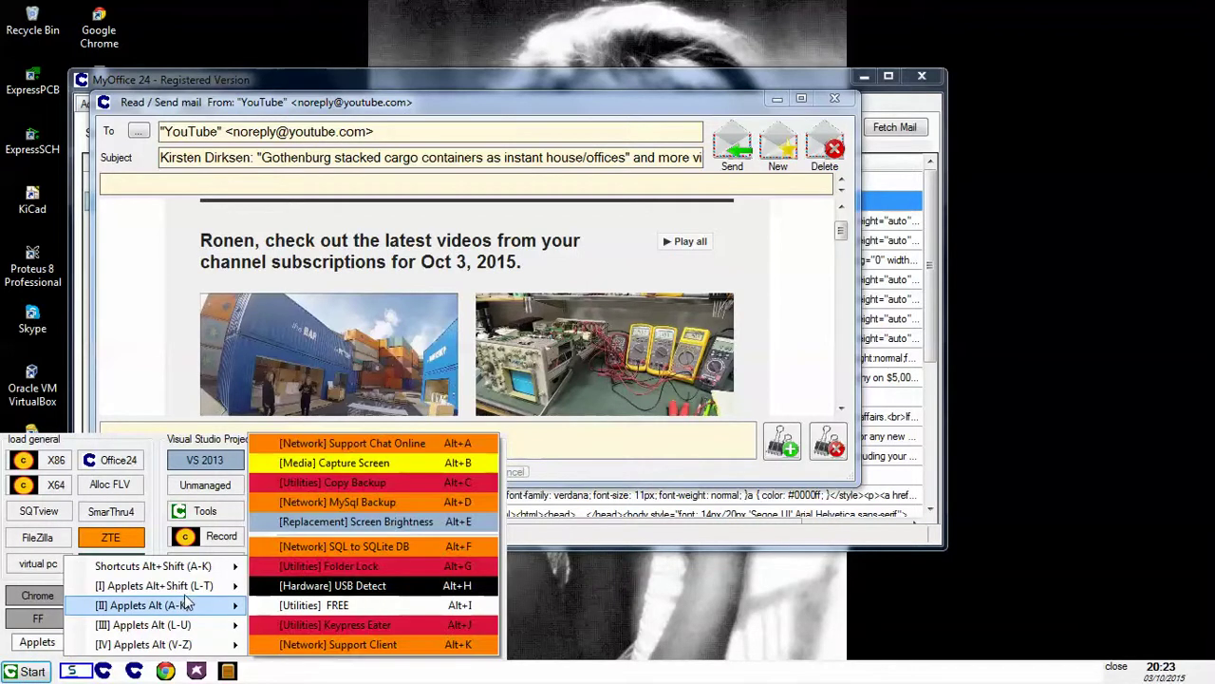
{"action": "mouse_move", "coordinate": [154, 586]}
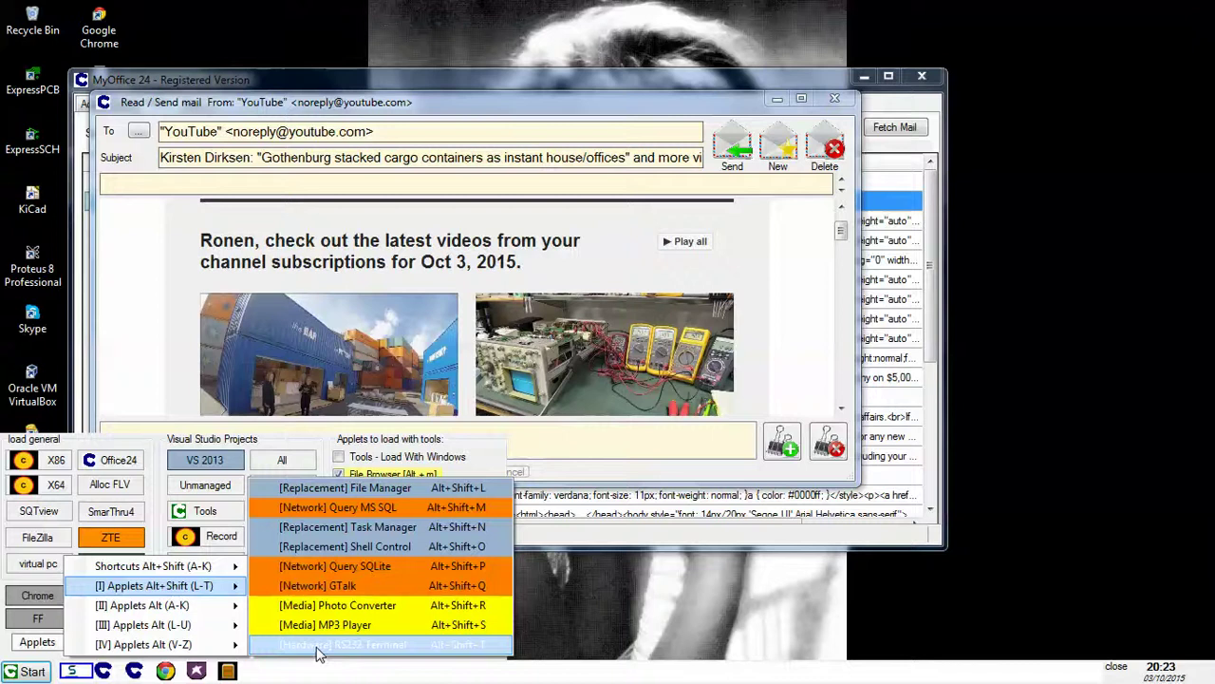
{"action": "left_click", "coordinate": [322, 645]}
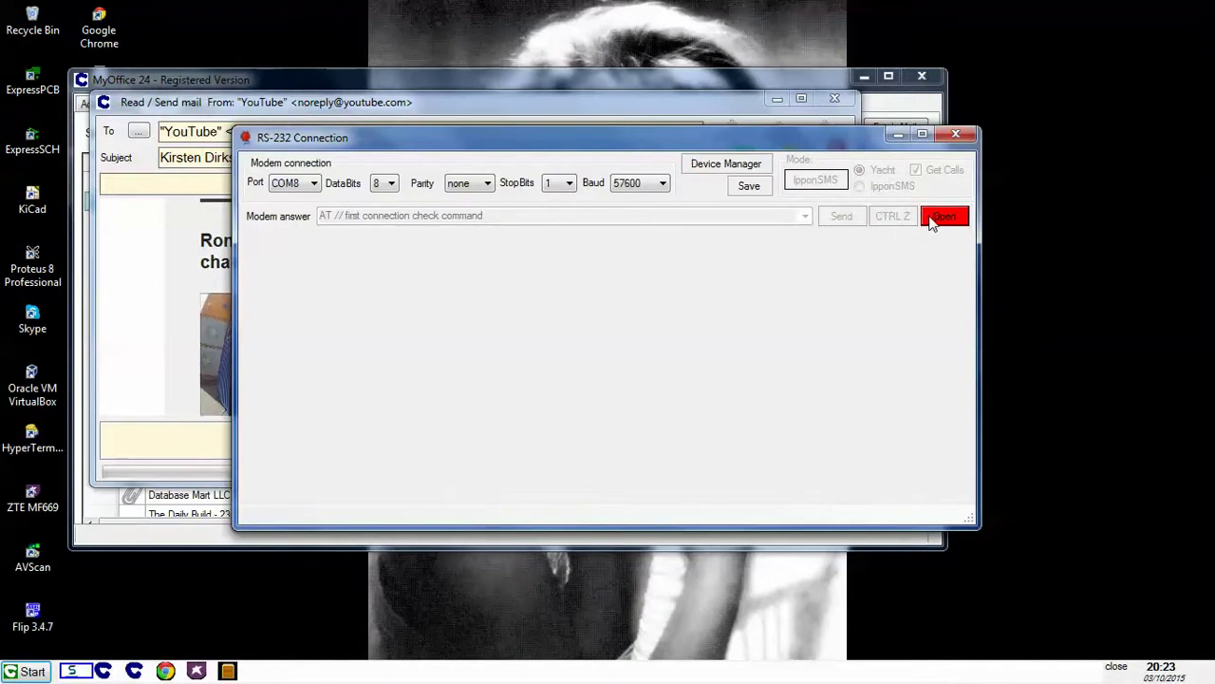
{"action": "left_click", "coordinate": [293, 183]}
{"action": "left_click", "coordinate": [945, 216]}
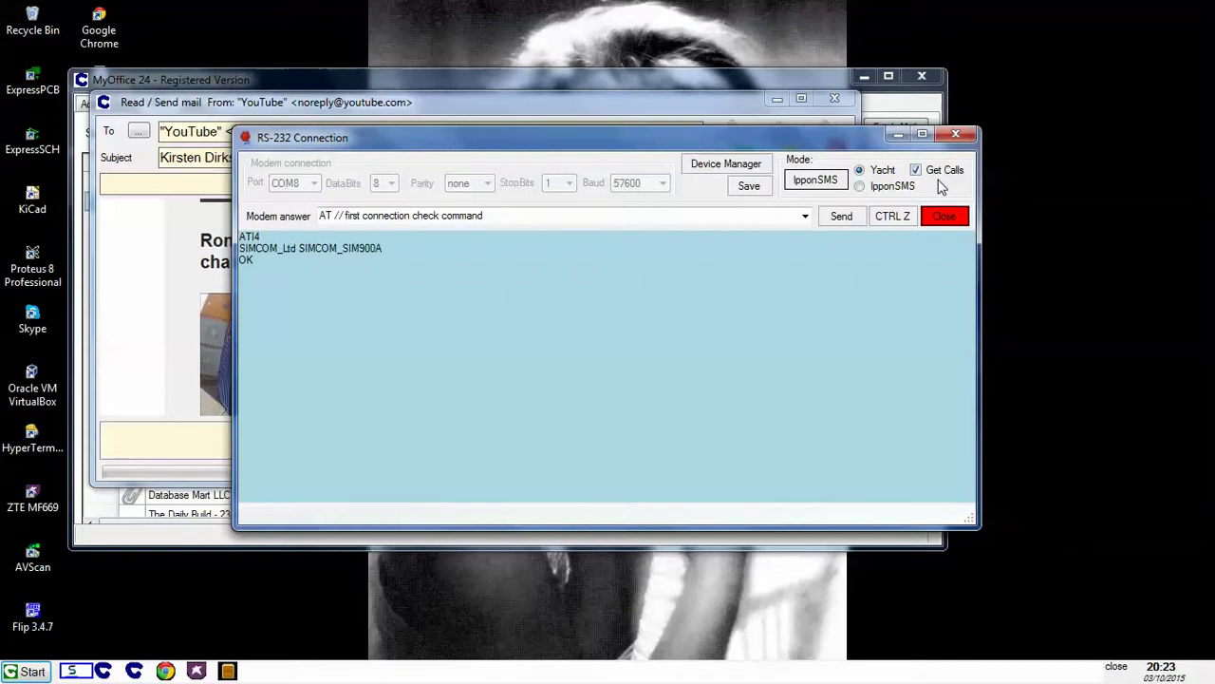
Reposition the RS-232 Connection window and turn off Get Calls.
{"action": "left_click_drag", "start_coordinate": [844, 142], "coordinate": [872, 197]}
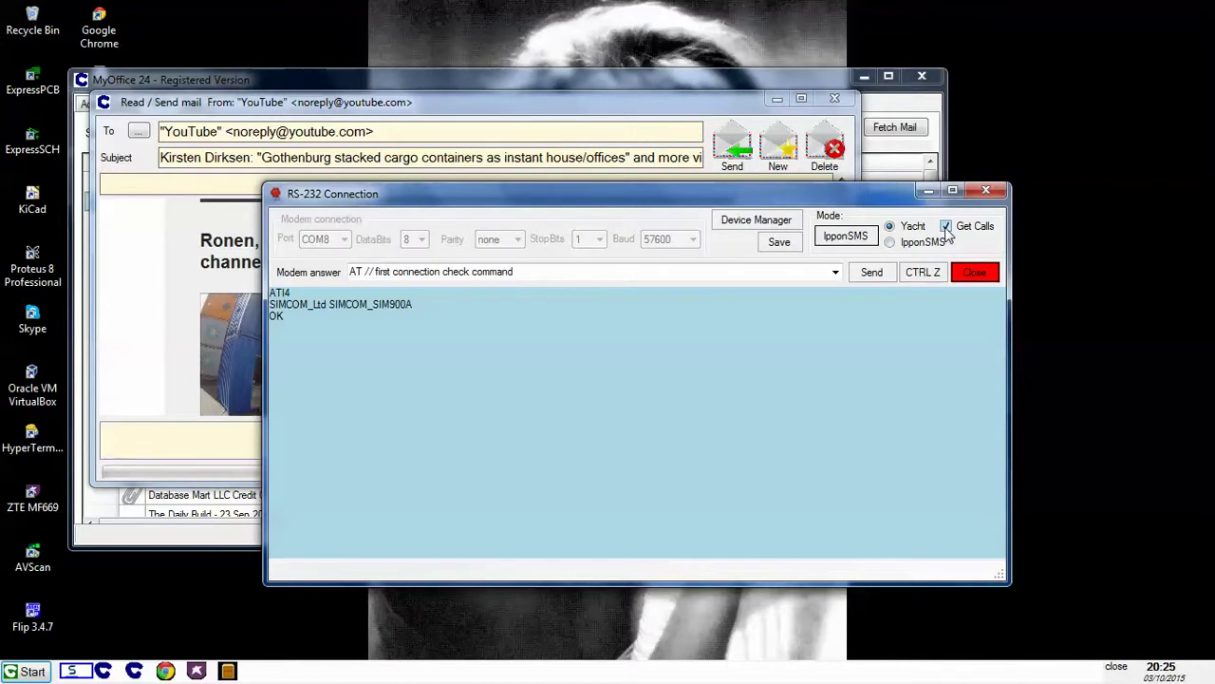
{"action": "left_click", "coordinate": [946, 226]}
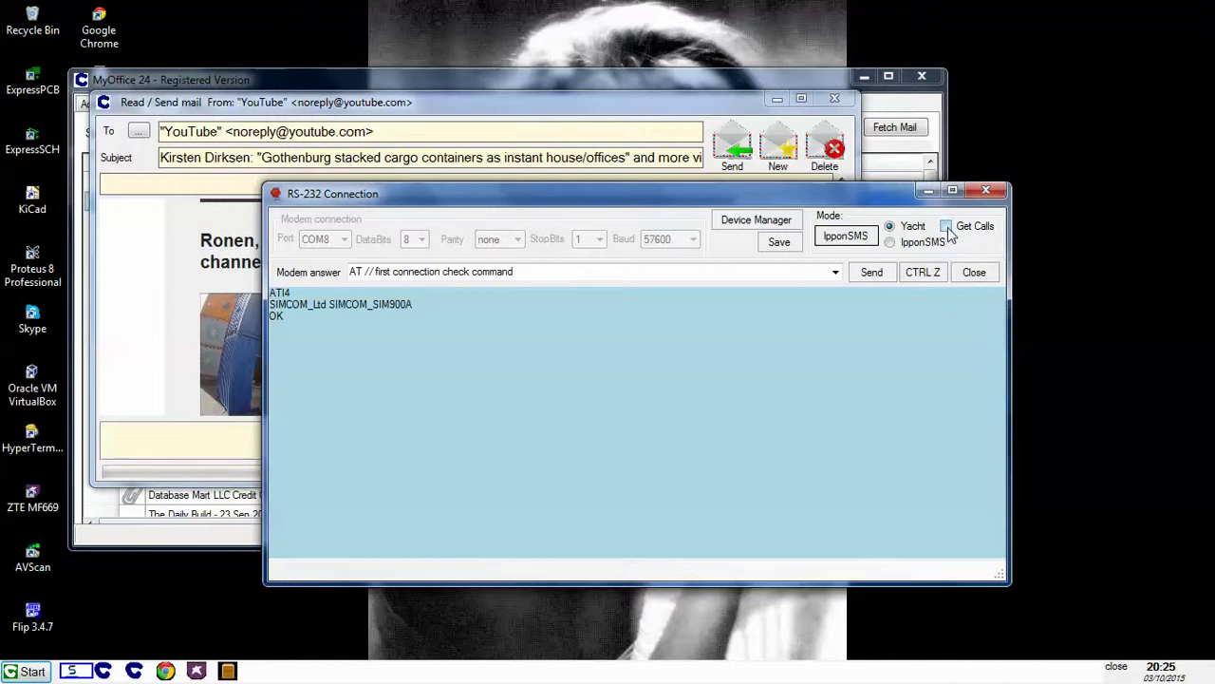
Re-enable Get Calls, move the window down-left, and select the Modem answer command text.
{"action": "mouse_move", "coordinate": [883, 201]}
{"action": "left_mouse_down"}
{"action": "mouse_move", "coordinate": [914, 207]}
{"action": "mouse_move", "coordinate": [860, 176]}
{"action": "left_mouse_up"}
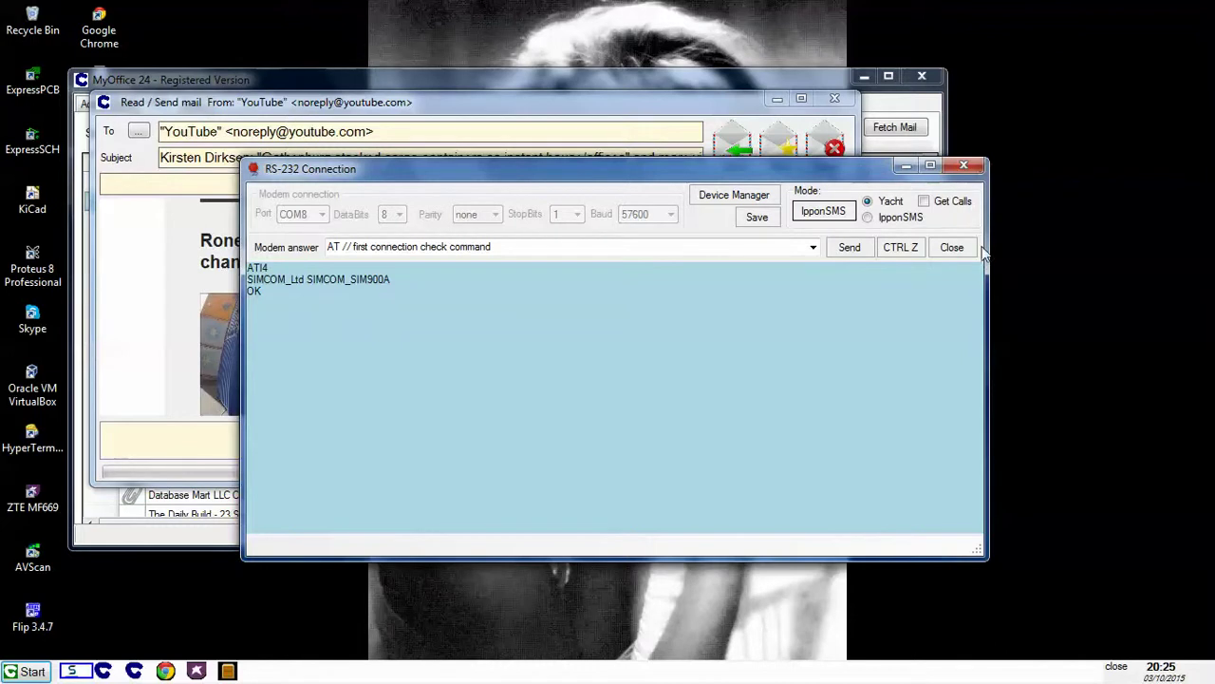
{"action": "left_click", "coordinate": [924, 201]}
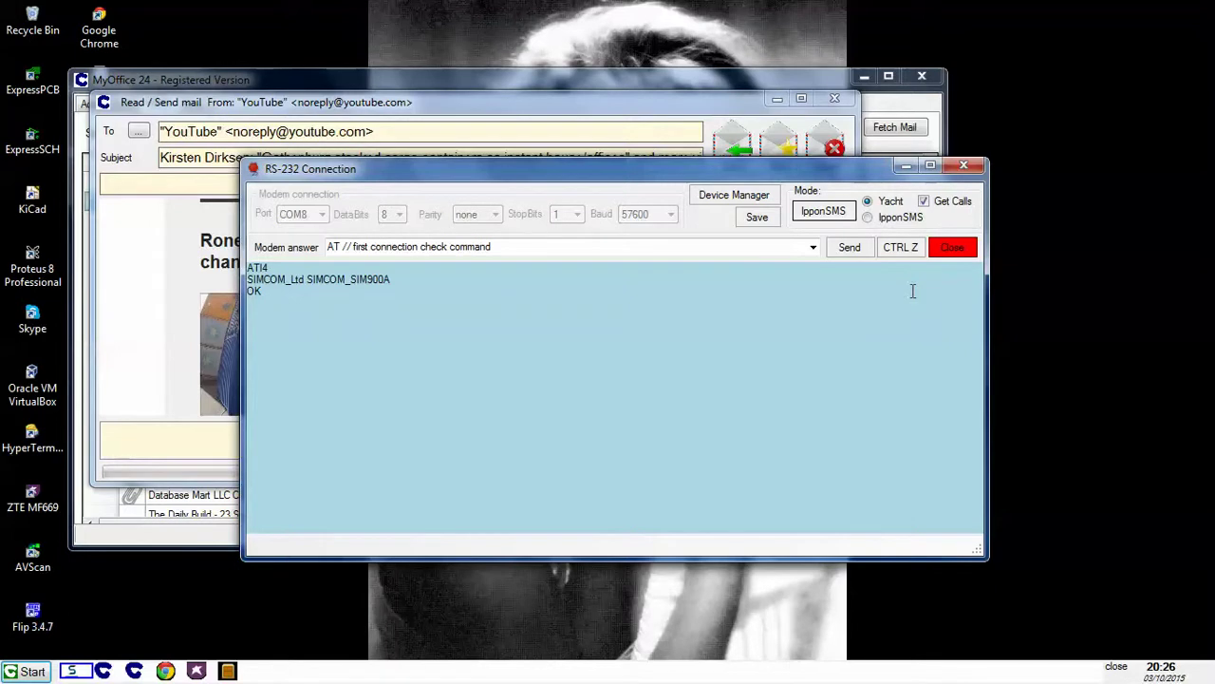
{"action": "mouse_move", "coordinate": [703, 171]}
{"action": "left_mouse_down"}
{"action": "mouse_move", "coordinate": [660, 223]}
{"action": "mouse_move", "coordinate": [731, 204]}
{"action": "left_mouse_up"}
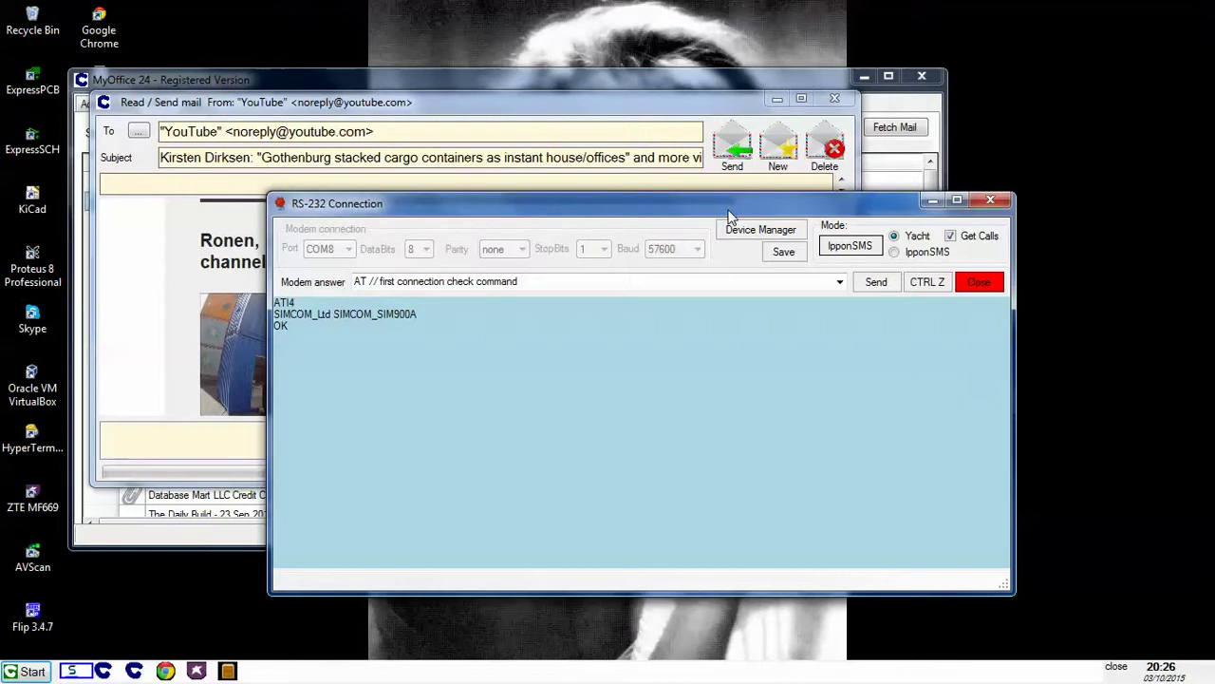
{"action": "left_click", "coordinate": [637, 282]}
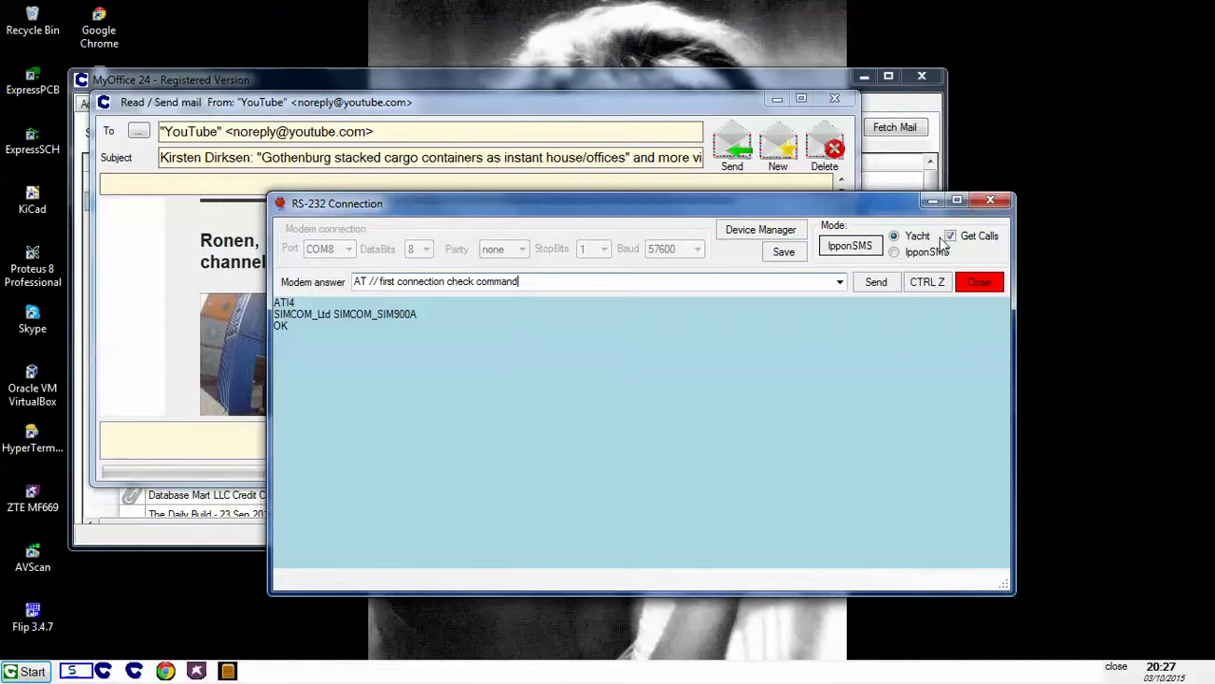
Uncheck Get Calls, focus the modem log, and shift the connection window around.
{"action": "left_click", "coordinate": [951, 235]}
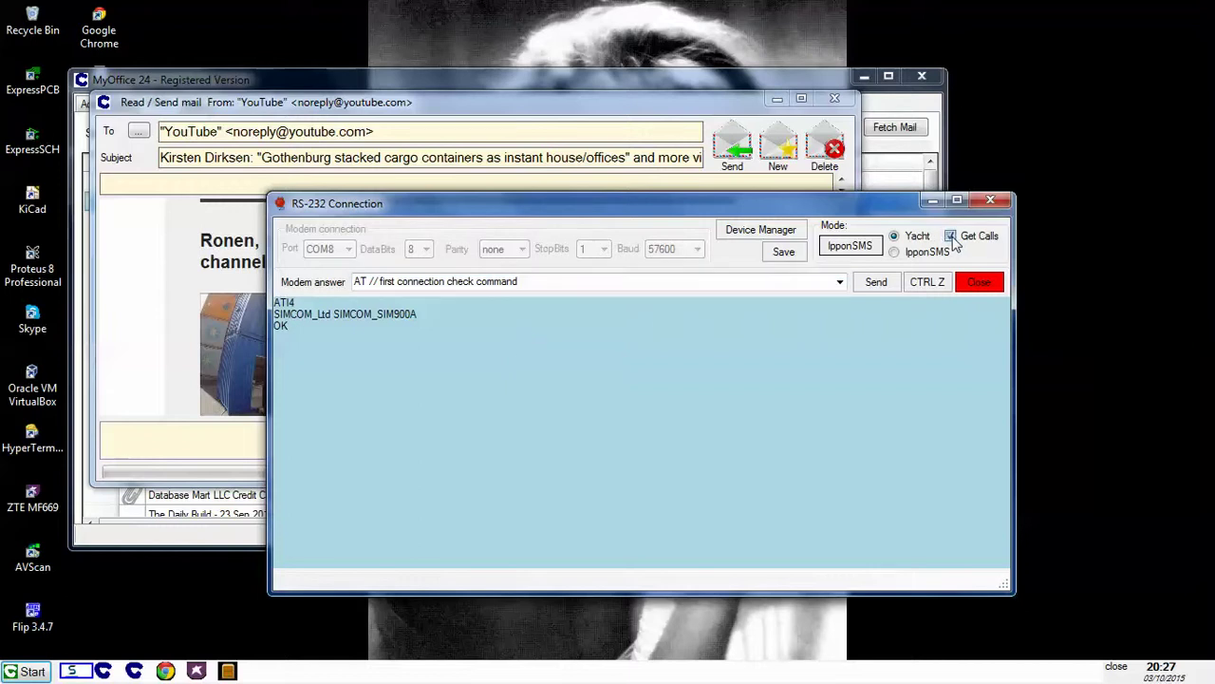
{"action": "left_click", "coordinate": [476, 402]}
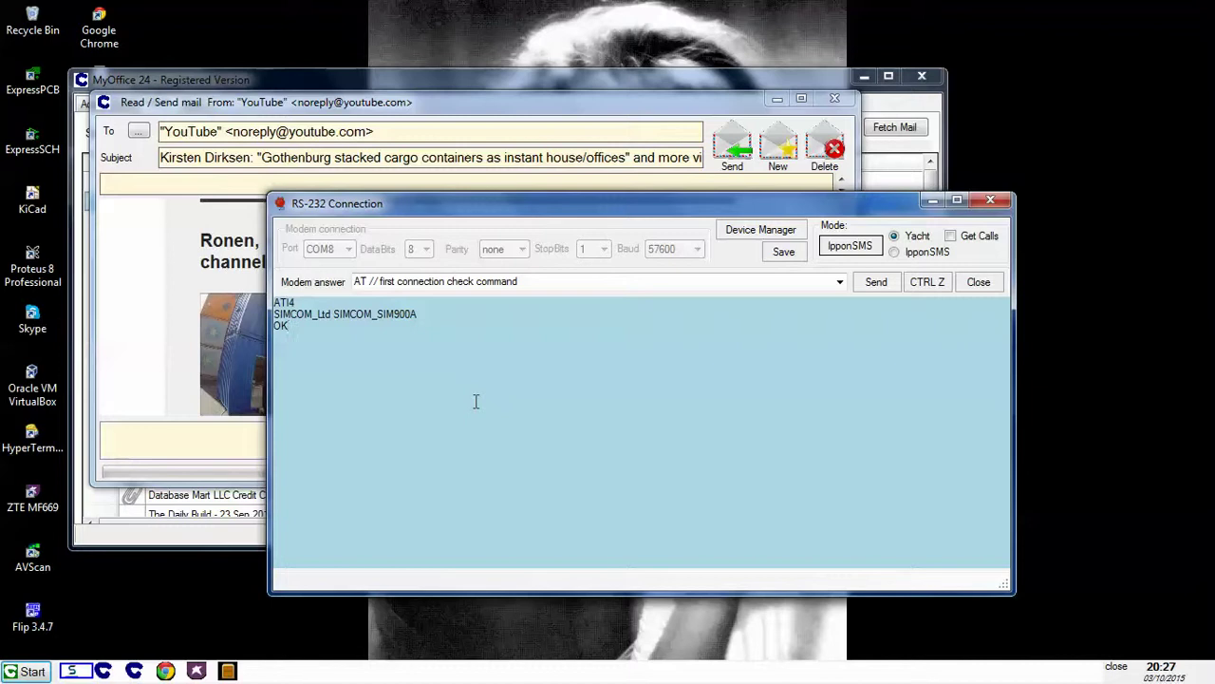
{"action": "left_click_drag", "start_coordinate": [699, 205], "coordinate": [592, 169]}
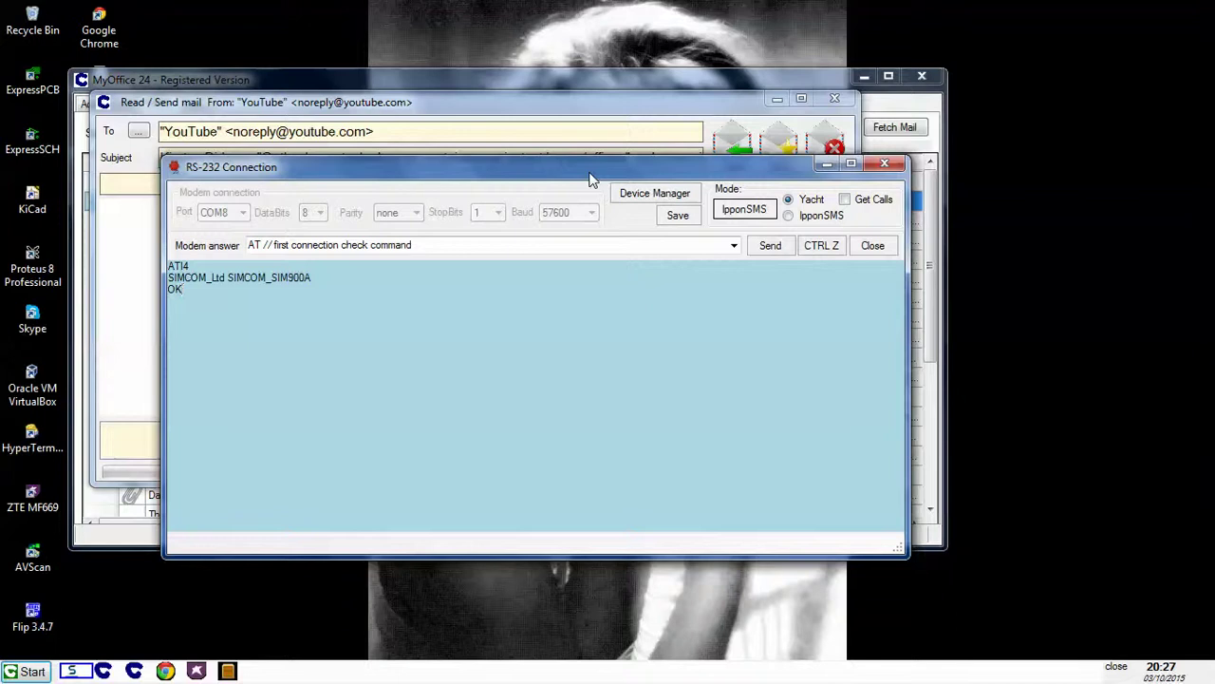
{"action": "left_click_drag", "start_coordinate": [591, 179], "coordinate": [552, 209]}
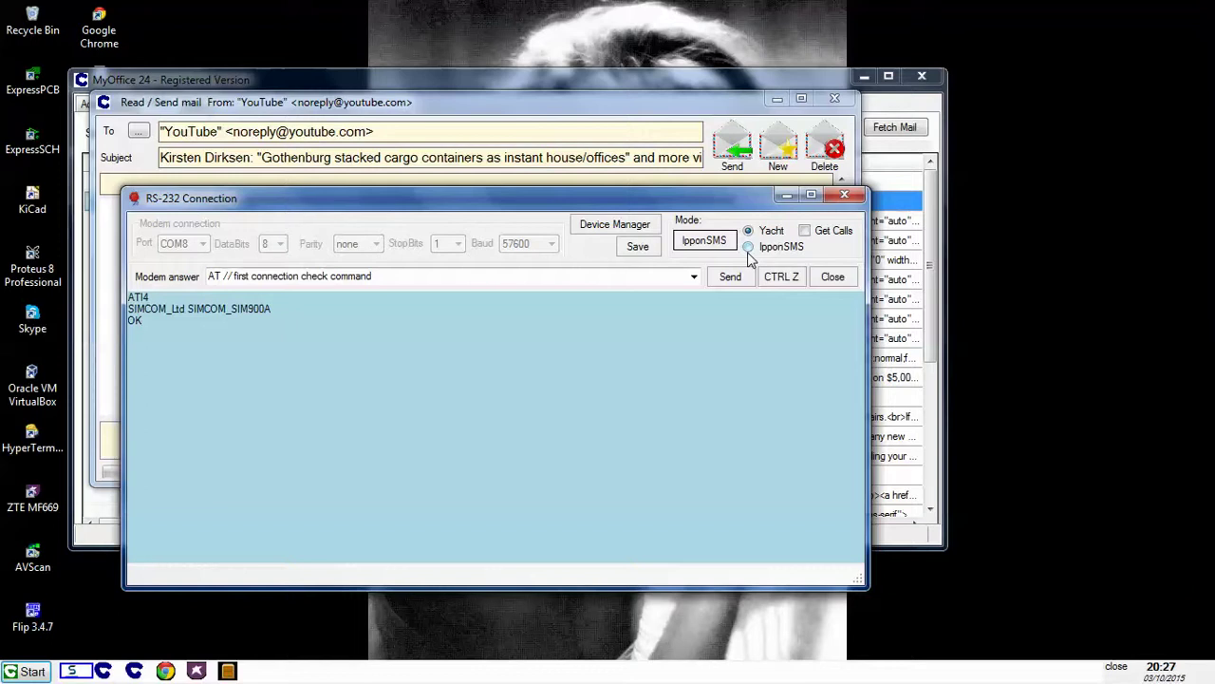
{"action": "mouse_move", "coordinate": [683, 197]}
{"action": "left_mouse_down"}
{"action": "mouse_move", "coordinate": [753, 205]}
{"action": "mouse_move", "coordinate": [748, 193]}
{"action": "left_mouse_up"}
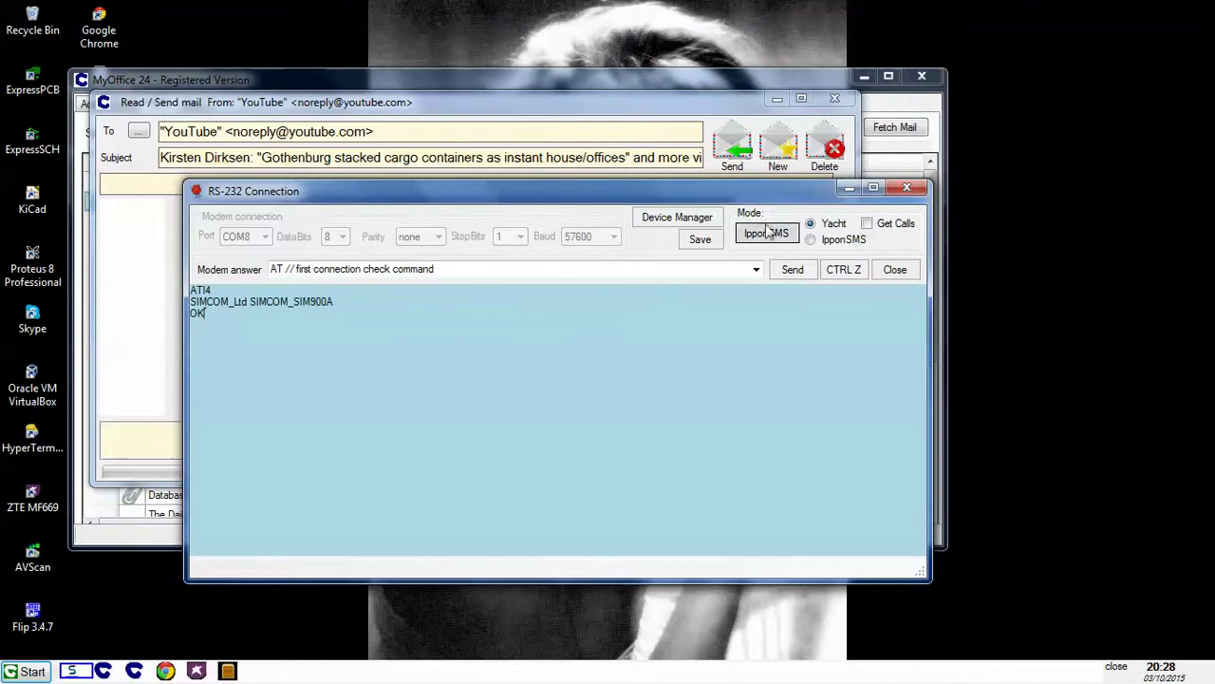
{"action": "mouse_move", "coordinate": [755, 193]}
{"action": "left_mouse_down"}
{"action": "mouse_move", "coordinate": [750, 174]}
{"action": "mouse_move", "coordinate": [873, 208]}
{"action": "left_mouse_up"}
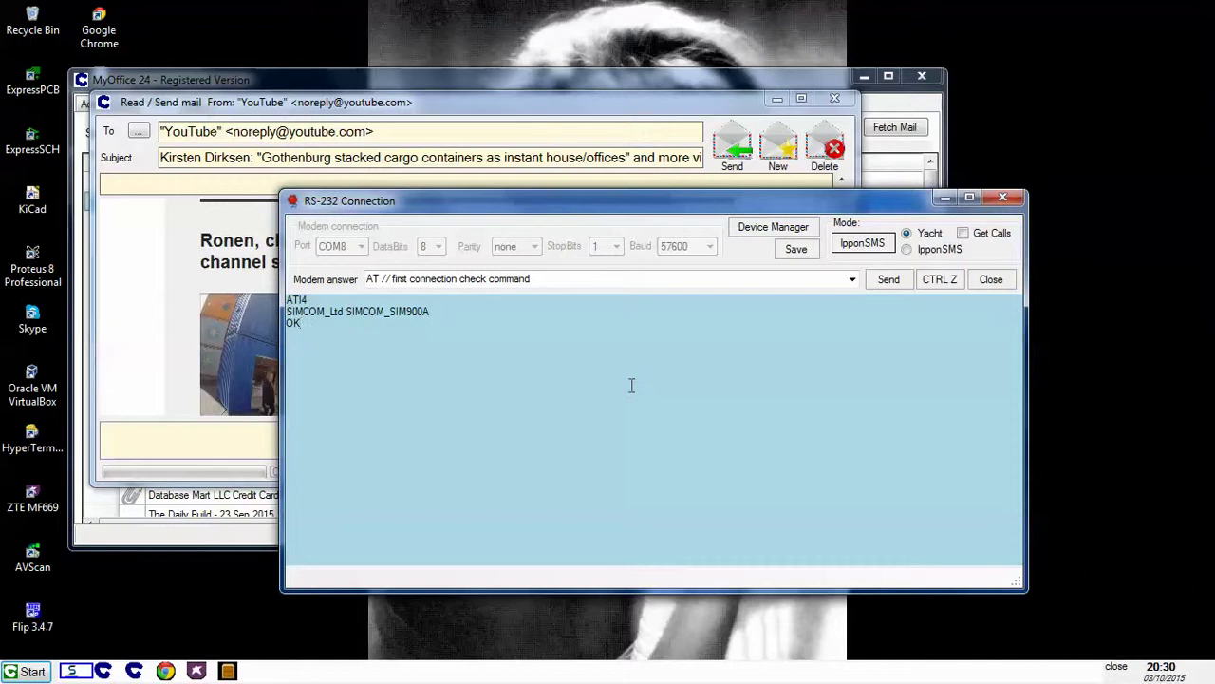
Open the Ippon SMS list, move it up-left, and select message 60's code 05D005D1.
{"action": "left_click", "coordinate": [862, 243]}
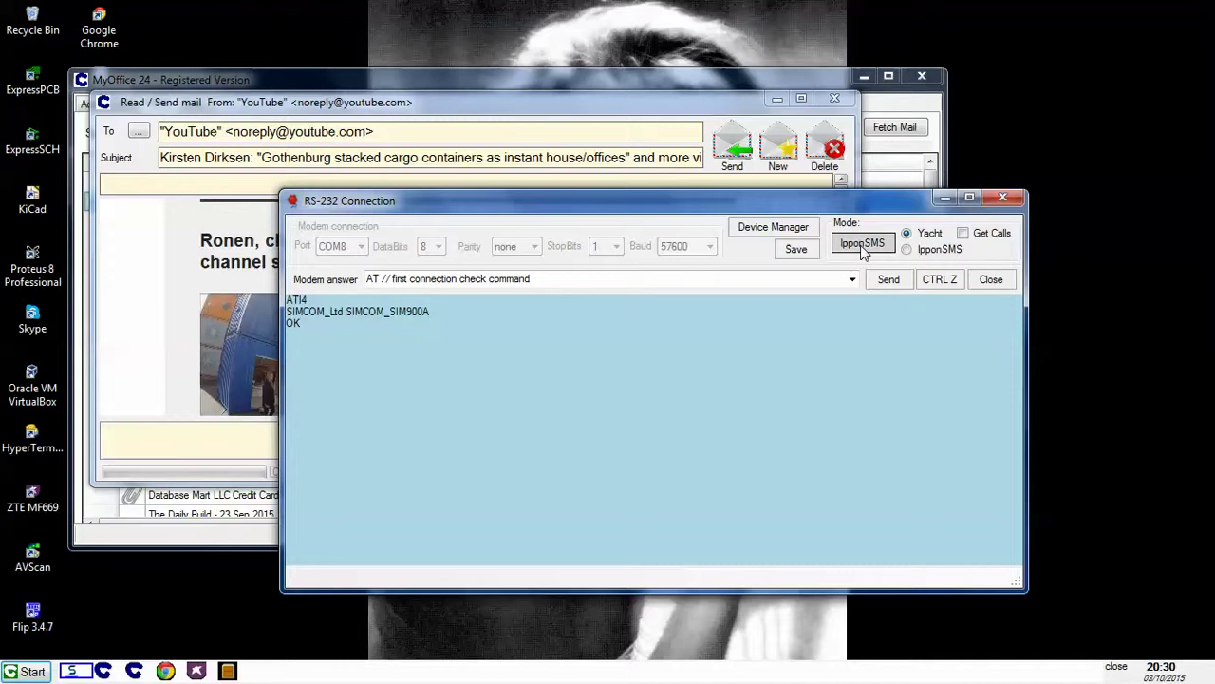
{"action": "left_click", "coordinate": [862, 243]}
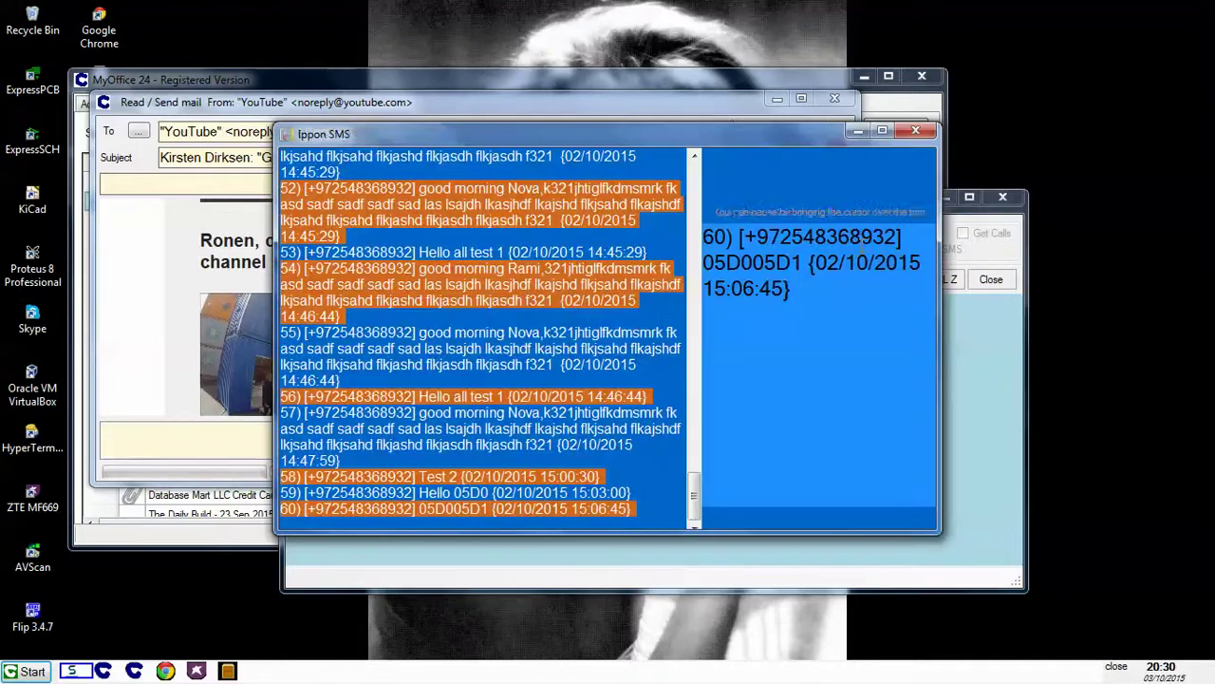
{"action": "mouse_move", "coordinate": [779, 137]}
{"action": "left_mouse_down"}
{"action": "mouse_move", "coordinate": [671, 116]}
{"action": "mouse_move", "coordinate": [680, 277]}
{"action": "left_mouse_up"}
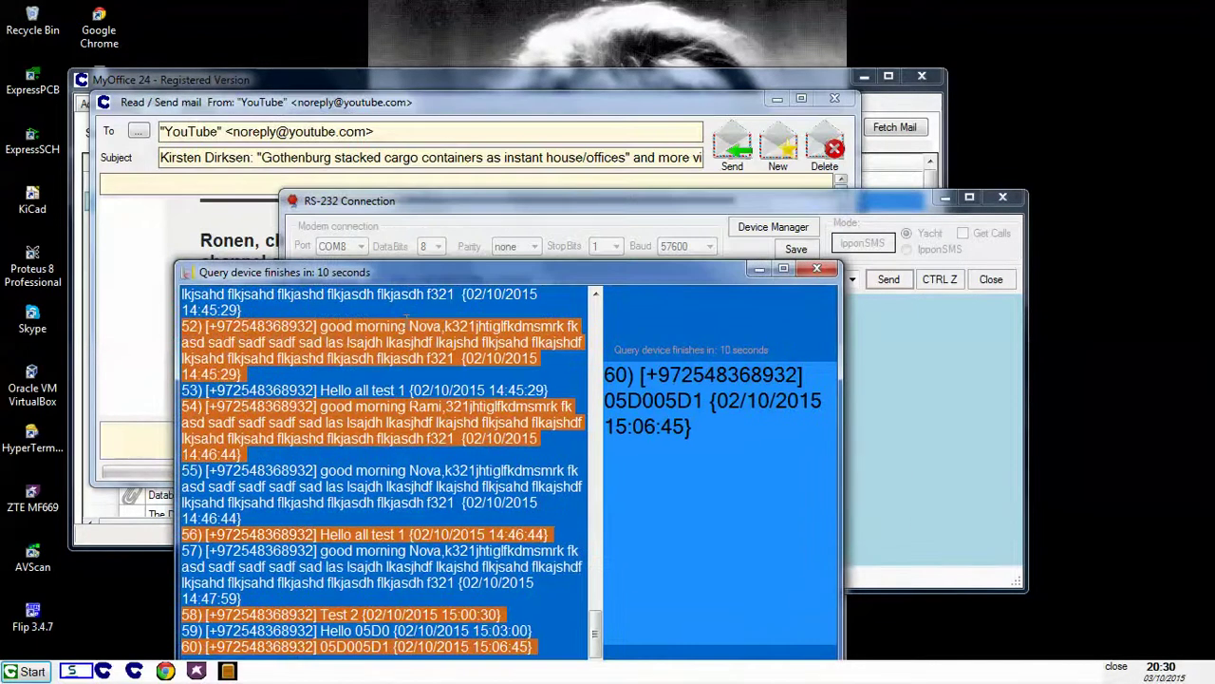
{"action": "left_click_drag", "start_coordinate": [429, 272], "coordinate": [334, 114]}
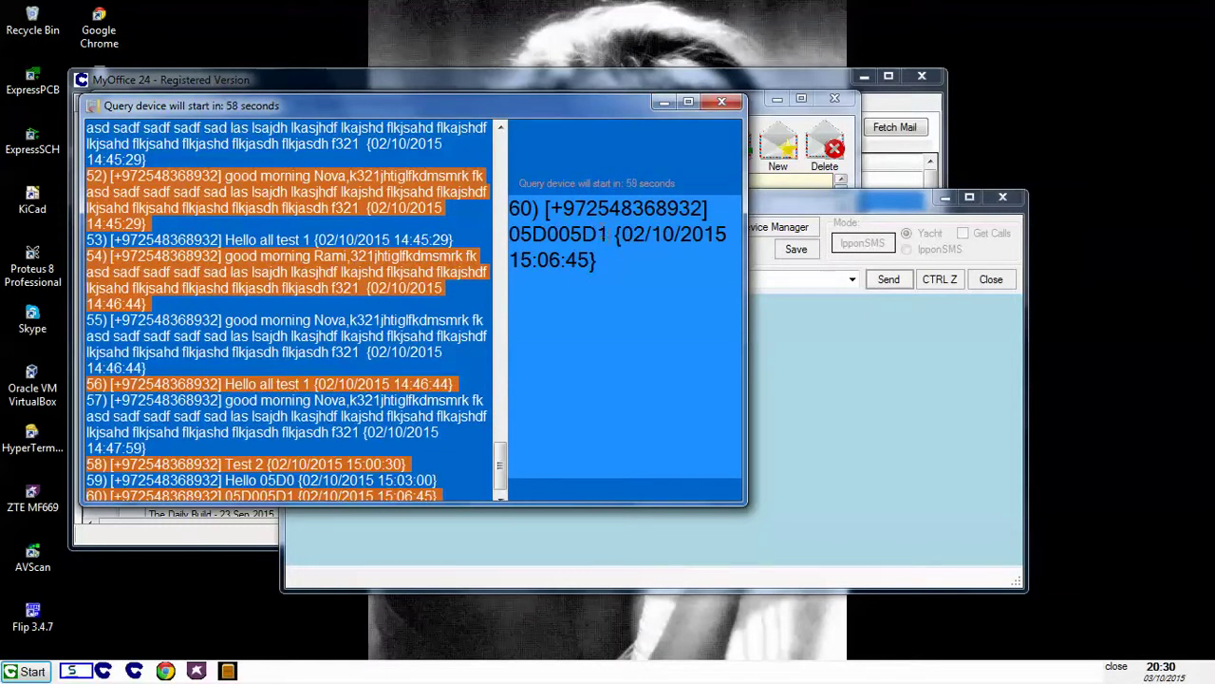
{"action": "mouse_move", "coordinate": [608, 233]}
{"action": "left_mouse_down"}
{"action": "mouse_move", "coordinate": [513, 234]}
{"action": "mouse_move", "coordinate": [608, 233]}
{"action": "left_mouse_up"}
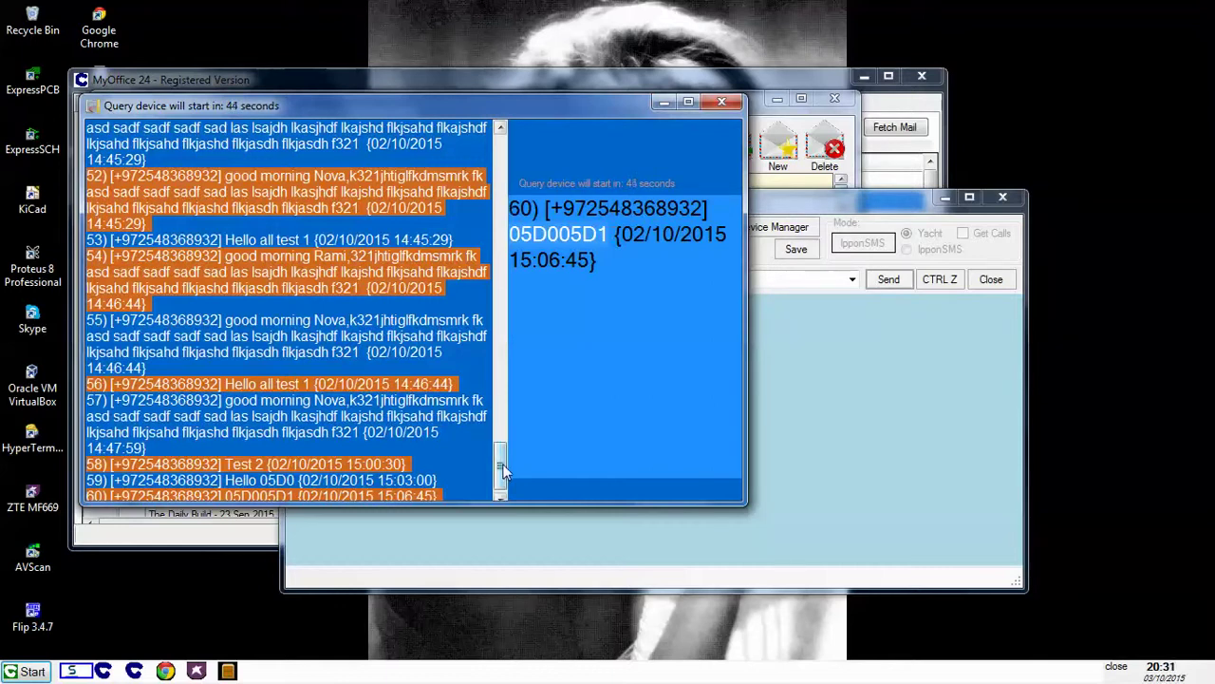
{"action": "left_click_drag", "start_coordinate": [501, 470], "coordinate": [503, 408]}
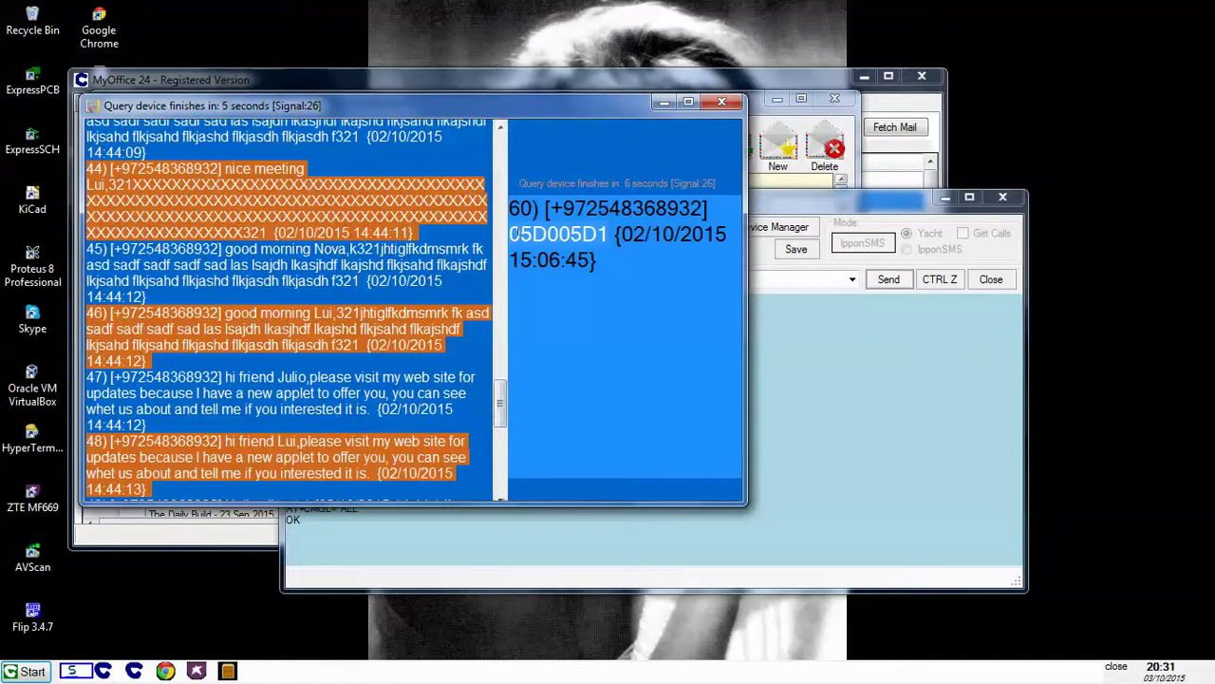
Scroll the SMS list while the query finishes, reporting signal strength 26.
{"action": "mouse_move", "coordinate": [513, 234]}
{"action": "left_mouse_down"}
{"action": "mouse_move", "coordinate": [540, 234]}
{"action": "mouse_move", "coordinate": [509, 234]}
{"action": "left_mouse_up"}
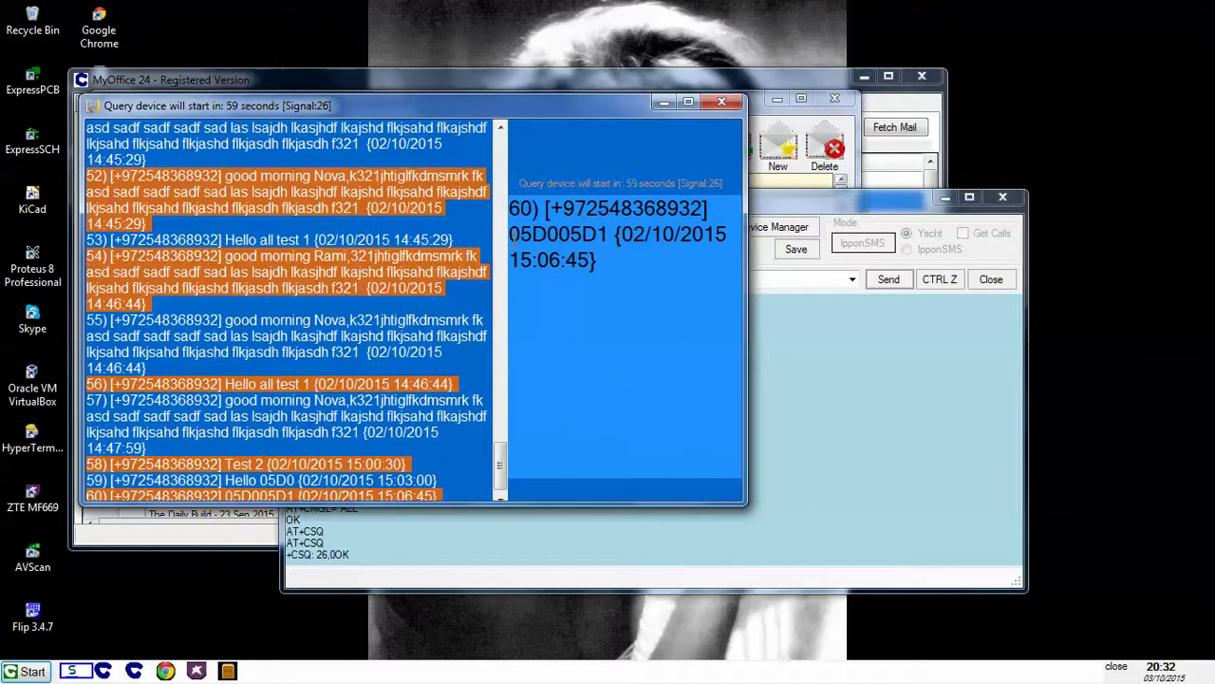
{"action": "left_click_drag", "start_coordinate": [568, 234], "coordinate": [608, 233]}
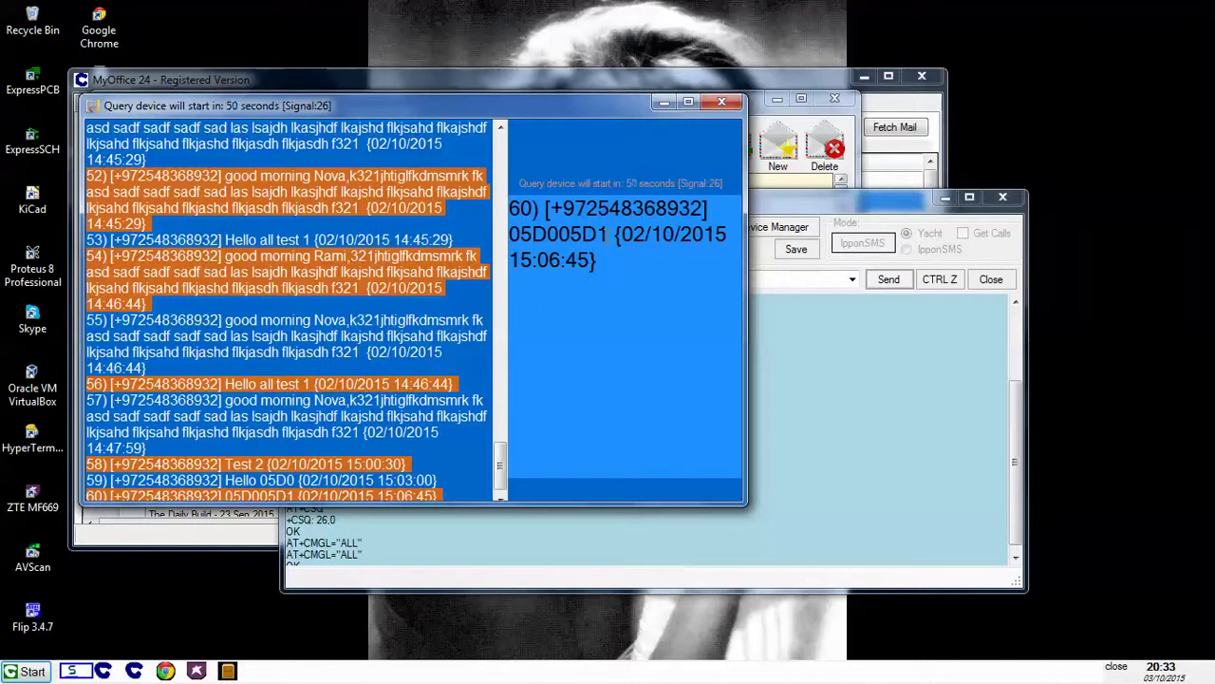
Move the SMS query window to the top right and the connection log down-left.
{"action": "left_click_drag", "start_coordinate": [608, 104], "coordinate": [631, 90]}
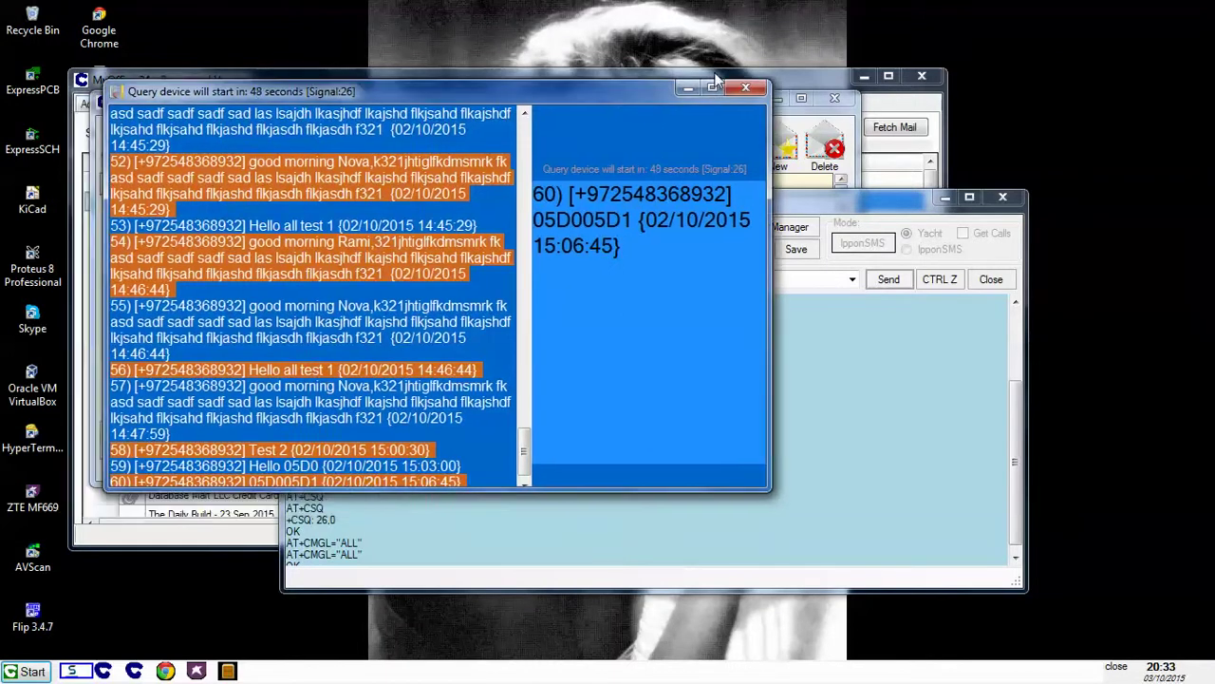
{"action": "left_click_drag", "start_coordinate": [716, 86], "coordinate": [1054, 21]}
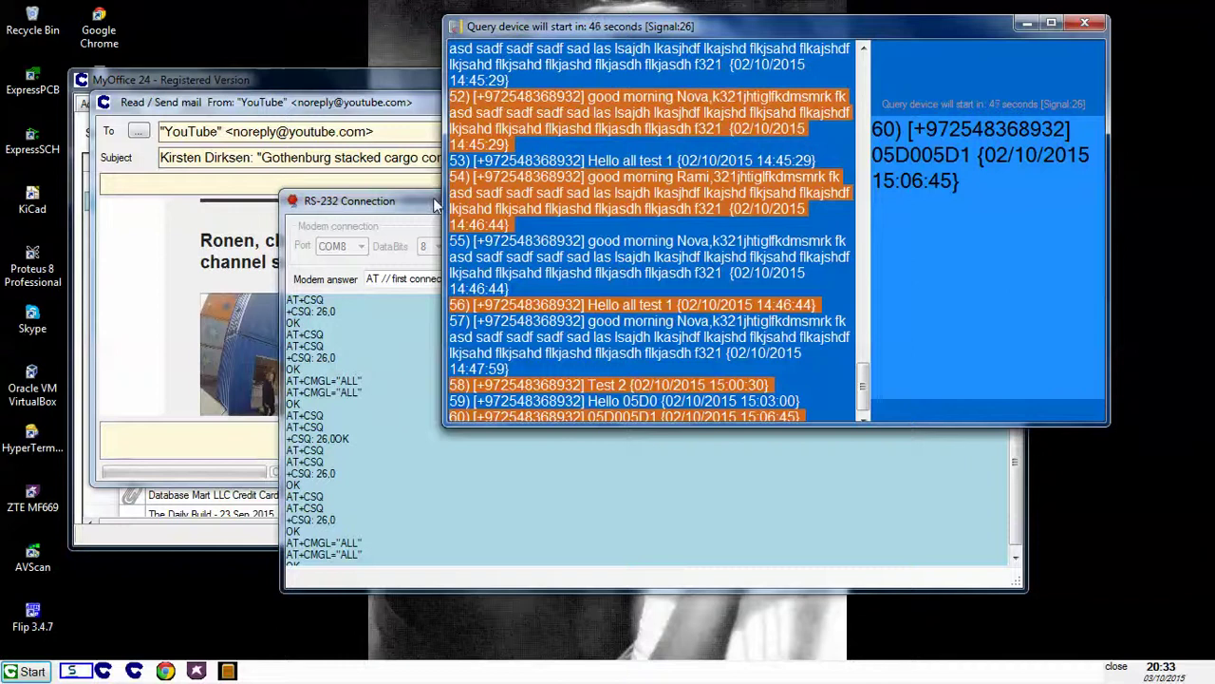
{"action": "left_click_drag", "start_coordinate": [435, 202], "coordinate": [271, 275]}
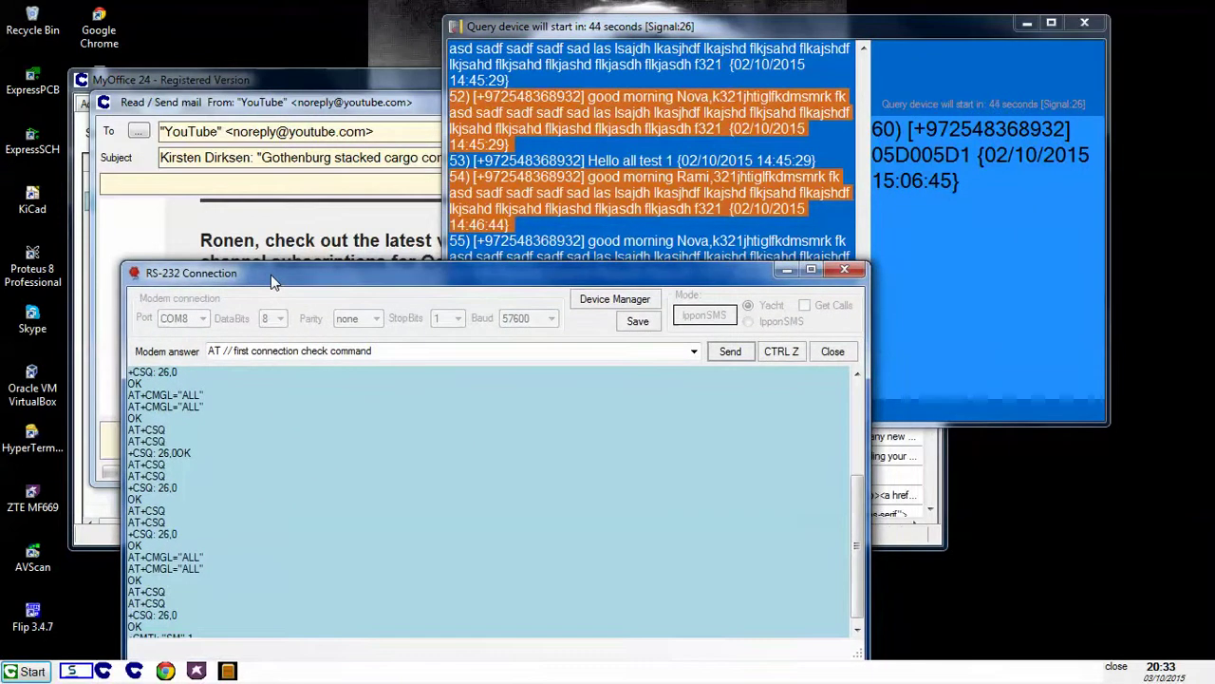
{"action": "left_click_drag", "start_coordinate": [271, 274], "coordinate": [255, 190]}
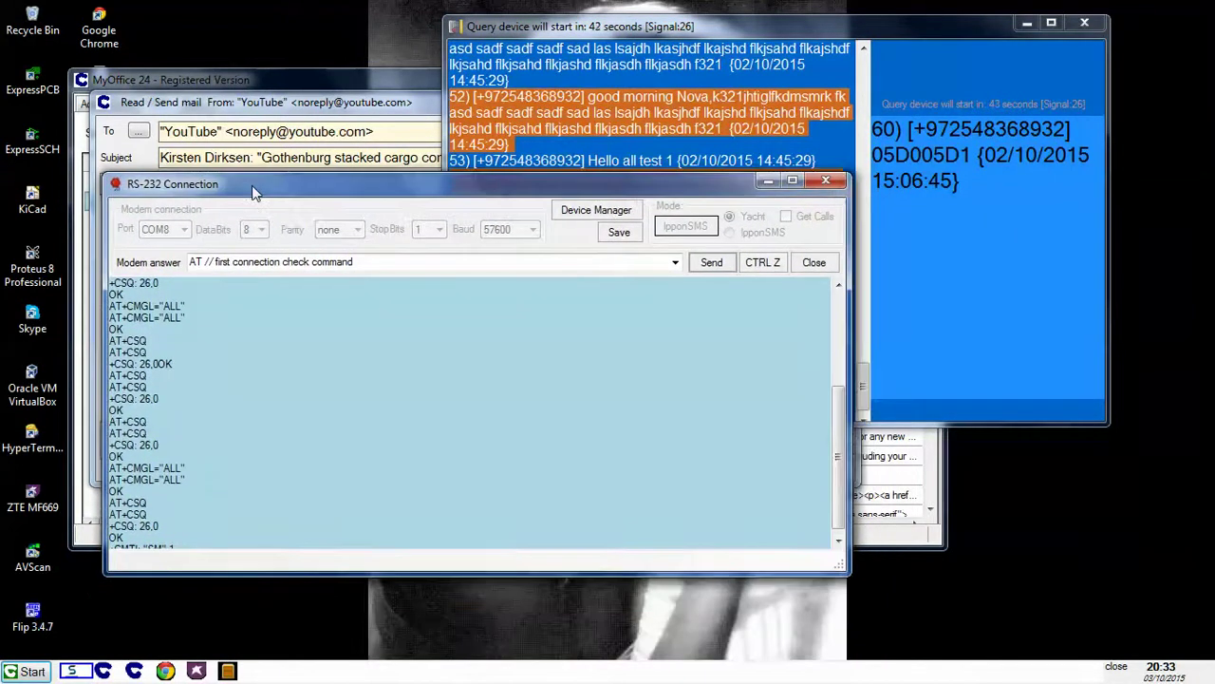
{"action": "left_click_drag", "start_coordinate": [838, 417], "coordinate": [840, 430]}
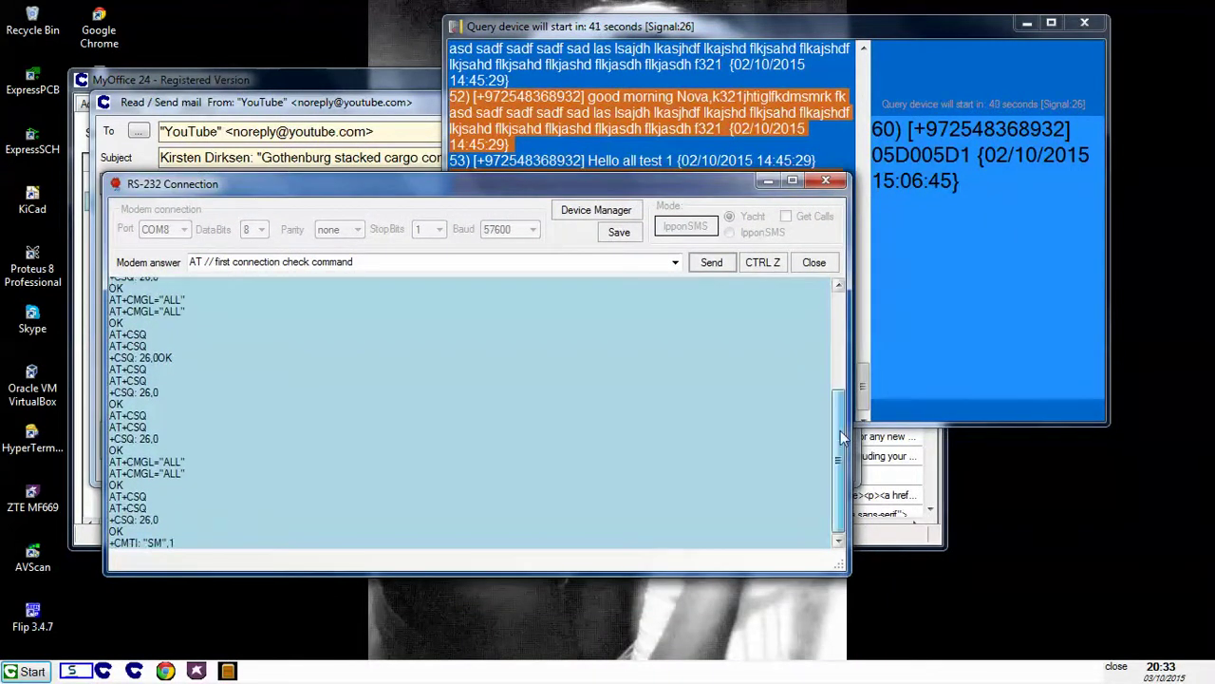
{"action": "left_click_drag", "start_coordinate": [181, 542], "coordinate": [139, 542]}
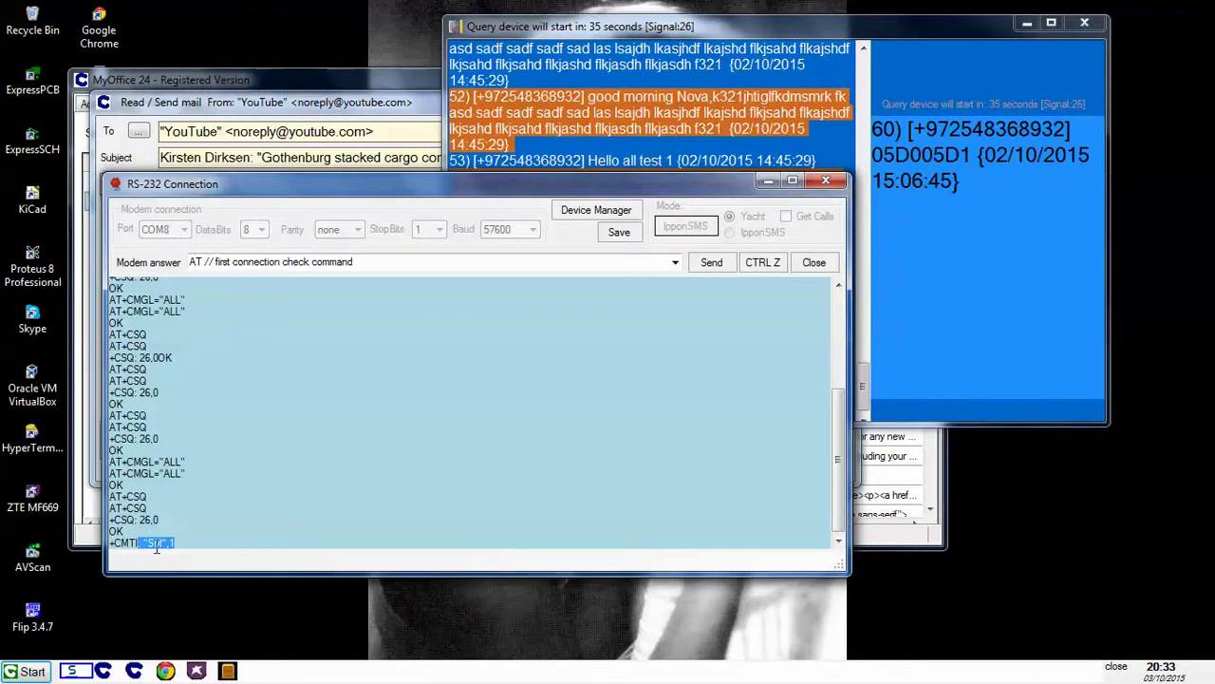
Select the new SMS index in the log, clear it, and bring the Ippon SMS list forward.
{"action": "left_click", "coordinate": [157, 542]}
{"action": "left_click_drag", "start_coordinate": [175, 542], "coordinate": [167, 542]}
{"action": "left_click", "coordinate": [177, 543]}
{"action": "left_click", "coordinate": [773, 35]}
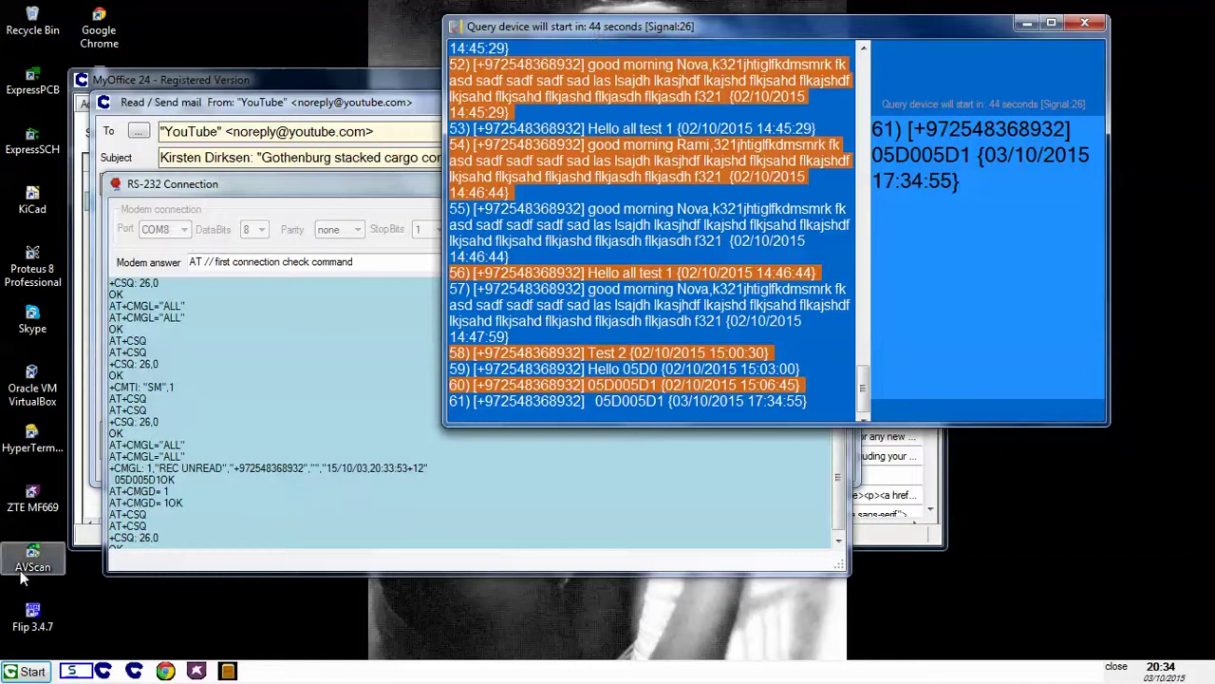
{"action": "left_click", "coordinate": [31, 670]}
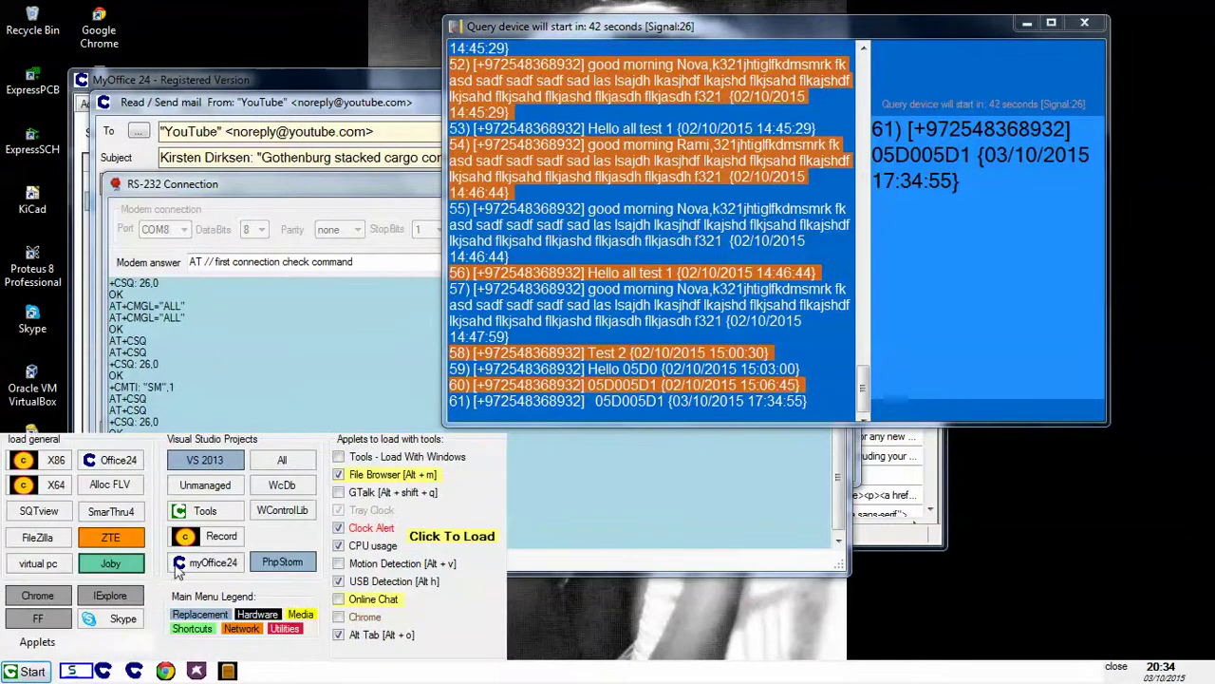
Launch the WcDb solution in Visual Studio from the launcher's project list.
{"action": "left_click", "coordinate": [284, 486]}
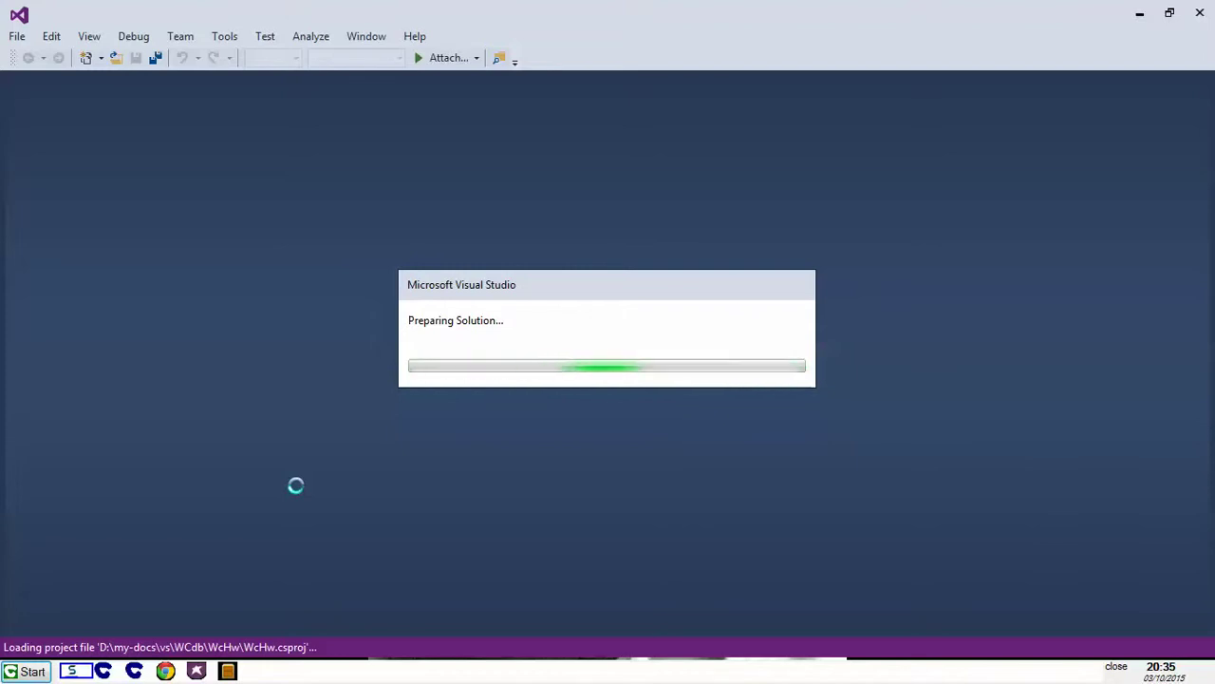
Switch back to the RS-232 Connection window with Win+Tab.
{"action": "key", "text": "super+Tab"}
{"action": "key", "text": "super+Tab"}
{"action": "key", "text": "super+Tab"}
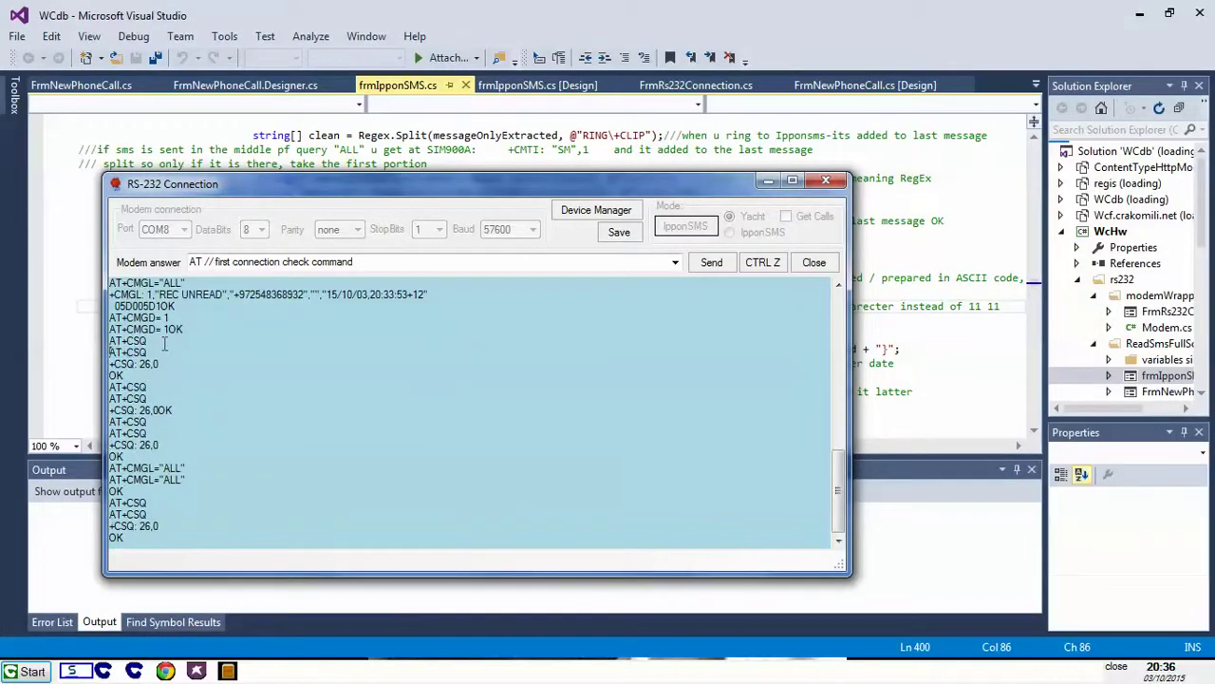
Delete the 05D0 code from the start of the '05D005D1OK' modem log line.
{"action": "left_click_drag", "start_coordinate": [115, 306], "coordinate": [157, 307]}
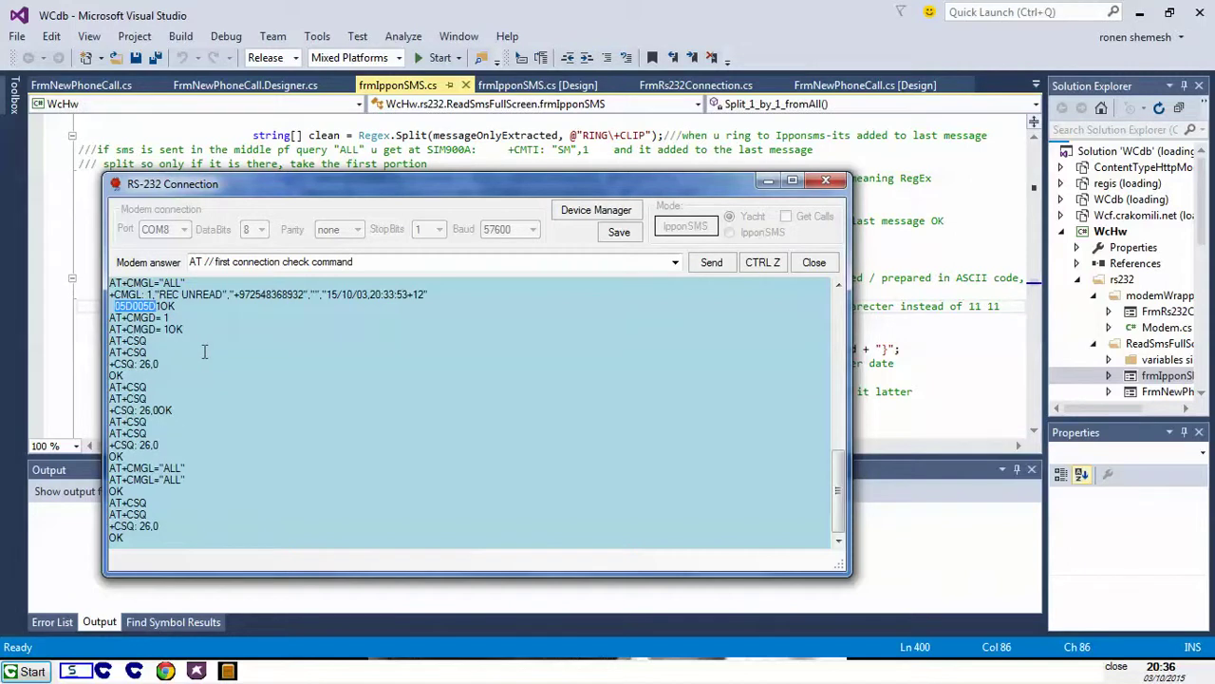
{"action": "left_click", "coordinate": [111, 306]}
{"action": "left_click_drag", "start_coordinate": [111, 306], "coordinate": [116, 306]}
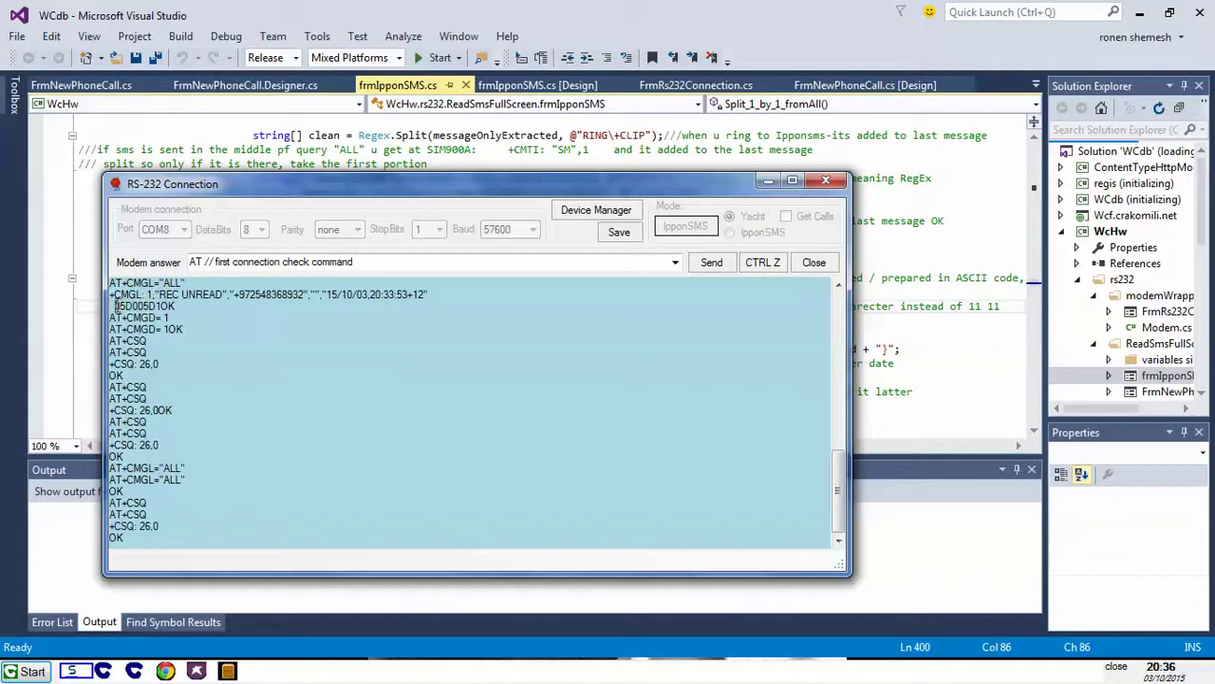
{"action": "left_click_drag", "start_coordinate": [114, 306], "coordinate": [138, 305]}
{"action": "key", "text": "Delete"}
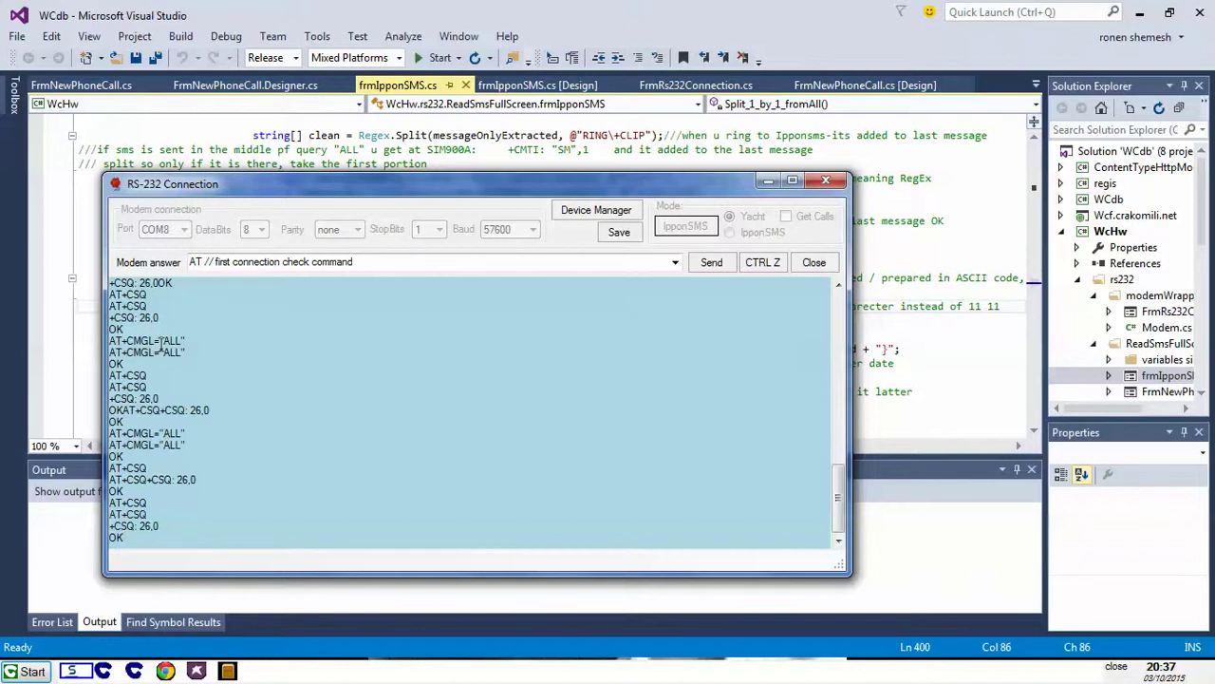
{"action": "double_click", "coordinate": [116, 536]}
Select the '"SM",1' new-SMS notice and switch to the Ippon SMS 'Query device' window.
{"action": "left_click_drag", "start_coordinate": [159, 536], "coordinate": [192, 537]}
{"action": "key", "text": "super+Tab"}
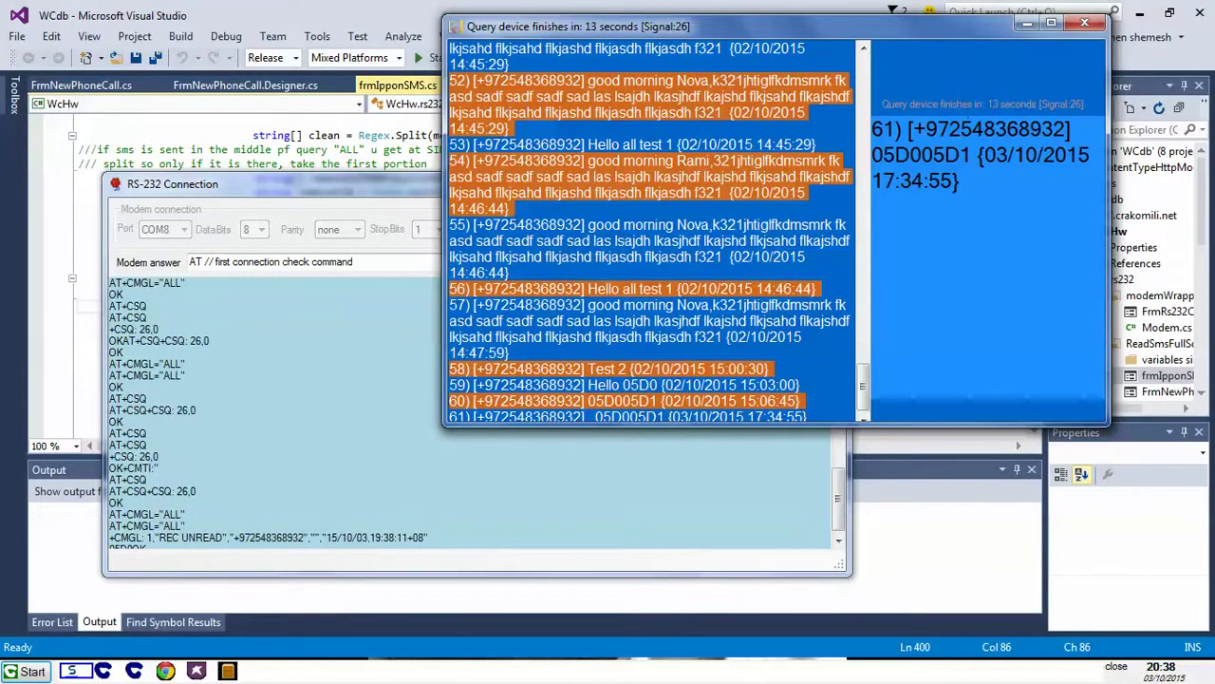
Compare the RS-232 log with the Ippon SMS list, then select the received 05D0 code.
{"action": "left_click", "coordinate": [159, 523]}
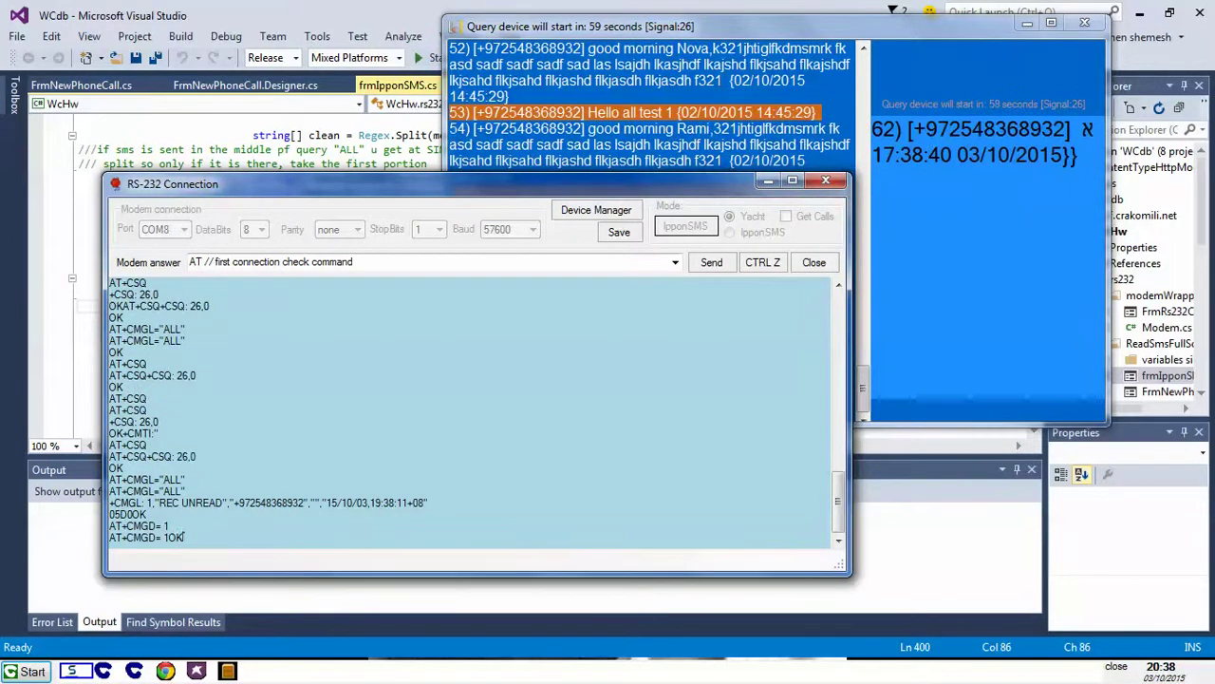
{"action": "left_click", "coordinate": [954, 220]}
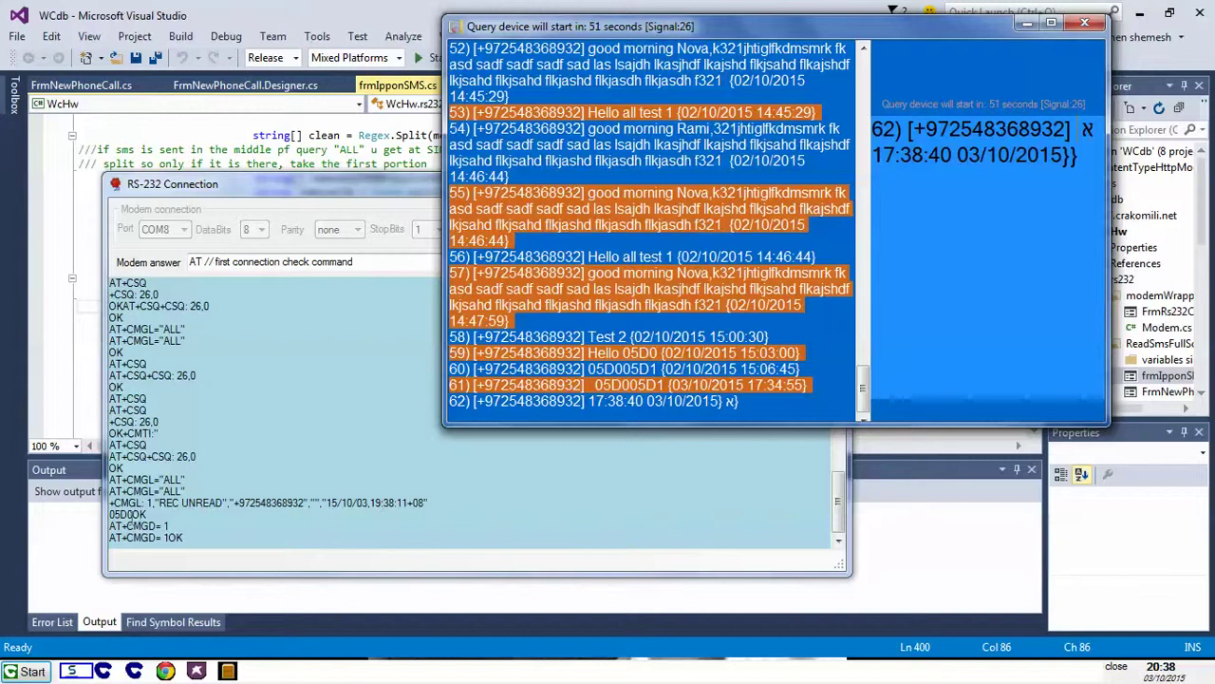
{"action": "left_click", "coordinate": [133, 511]}
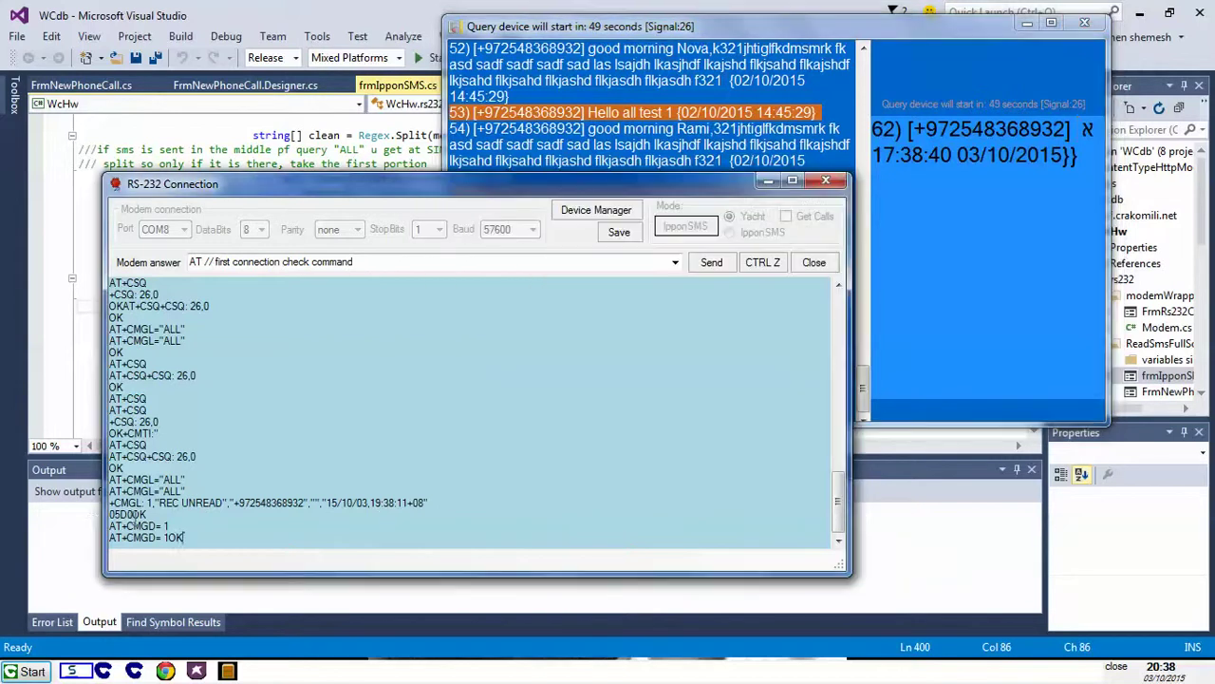
{"action": "left_click_drag", "start_coordinate": [130, 513], "coordinate": [106, 515]}
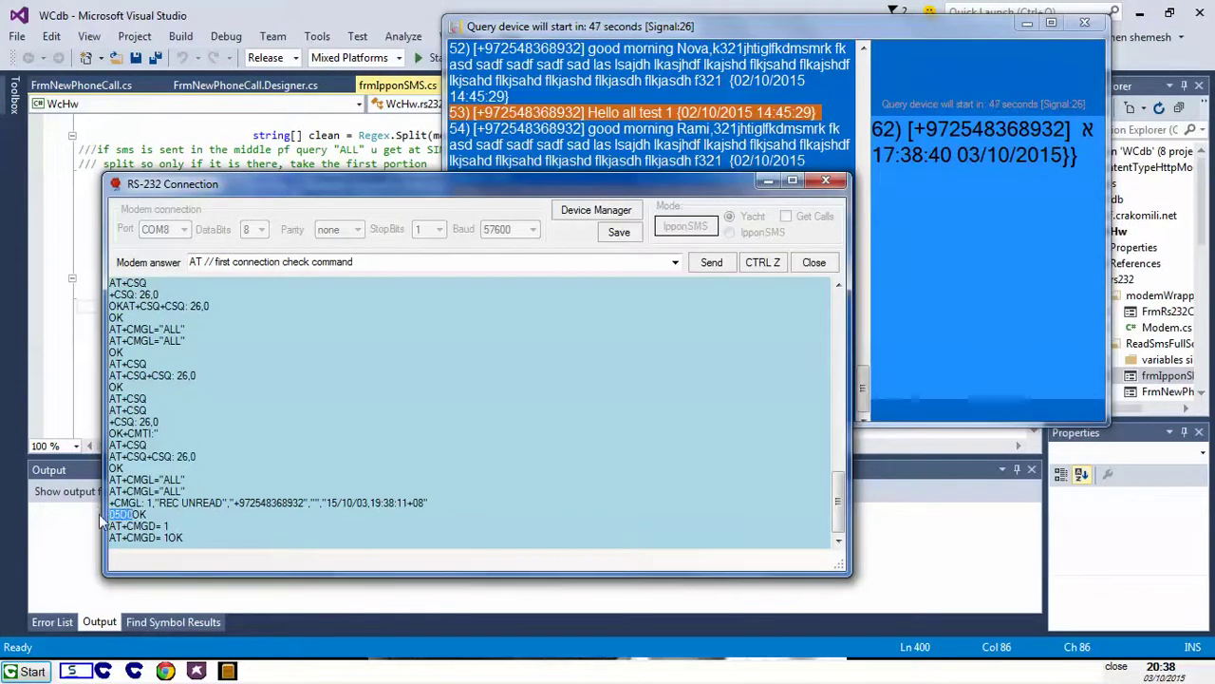